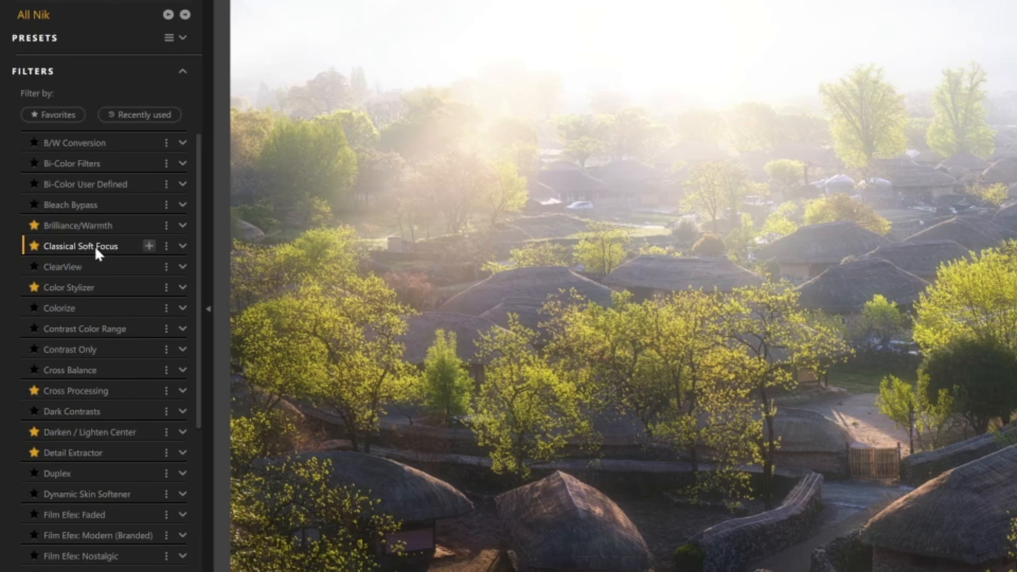
- Apply the Classical Soft Focus filter to the village photo and toggle its effect to compare before and after
{"action": "left_click", "coordinate": [106, 249]}
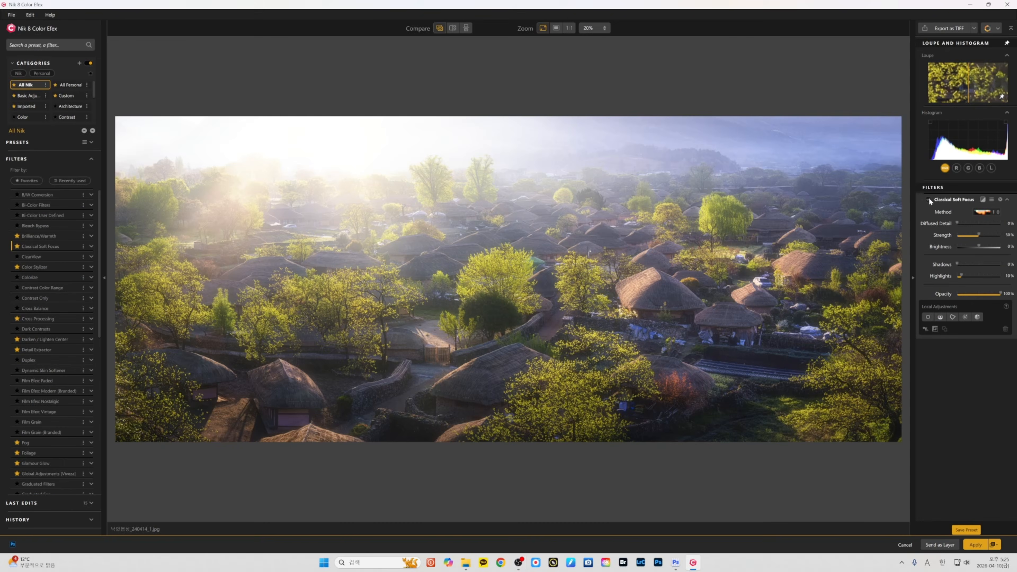
{"action": "left_click", "coordinate": [841, 132]}
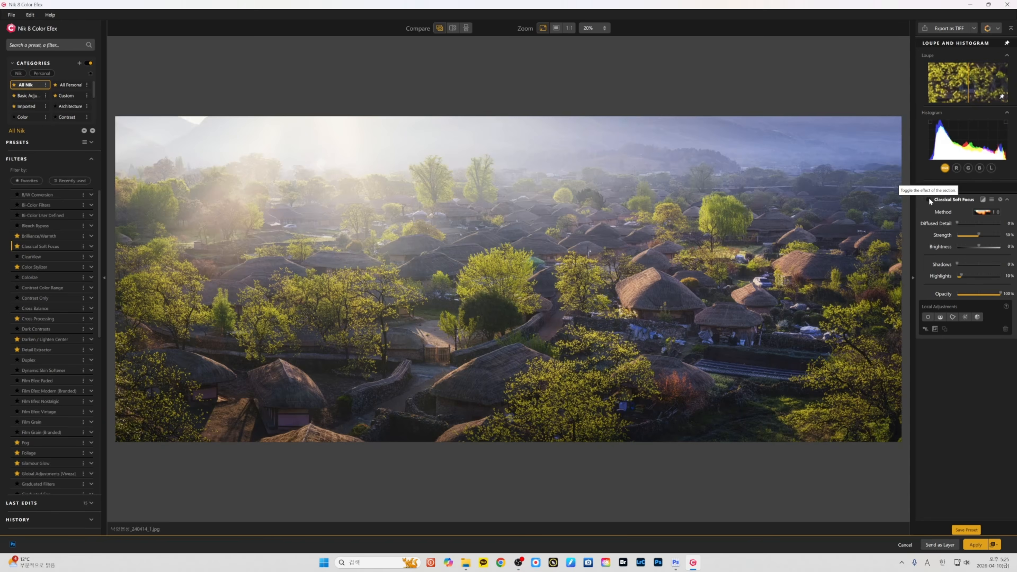
{"action": "left_click", "coordinate": [841, 132]}
{"action": "left_click", "coordinate": [928, 199]}
{"action": "left_click", "coordinate": [928, 199]}
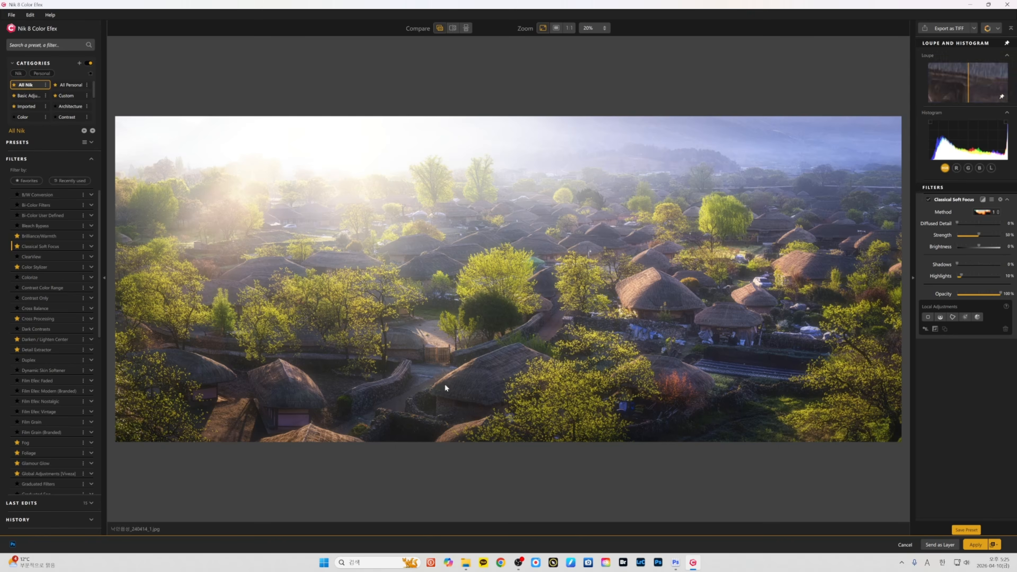
- Zoom in on the large thatched roof and compare its detail with the filter effect off and on
{"action": "key", "text": "ctrl+plus"}
{"action": "left_click", "coordinate": [929, 199]}
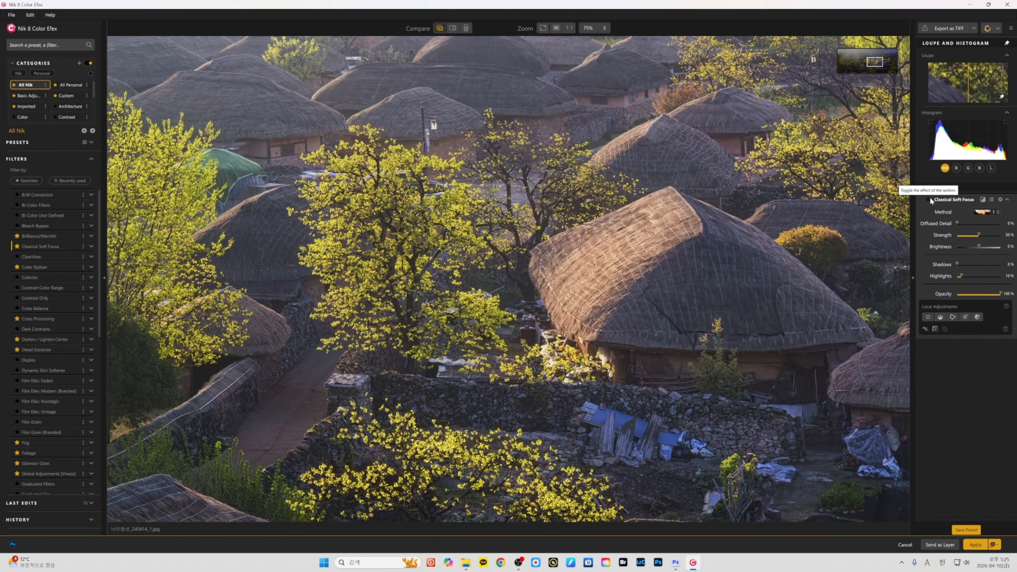
{"action": "left_click", "coordinate": [928, 199]}
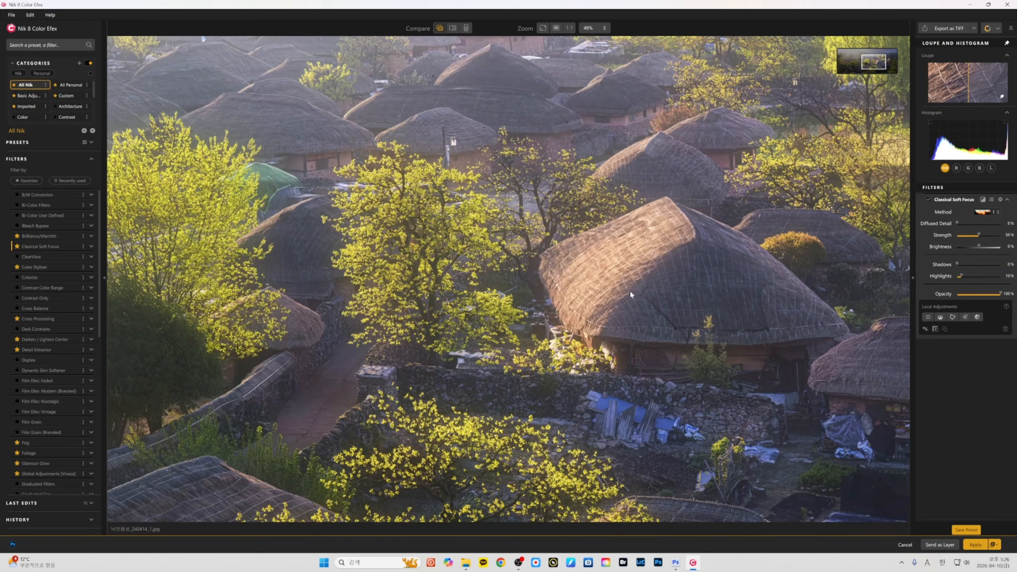
{"action": "left_click", "coordinate": [630, 290]}
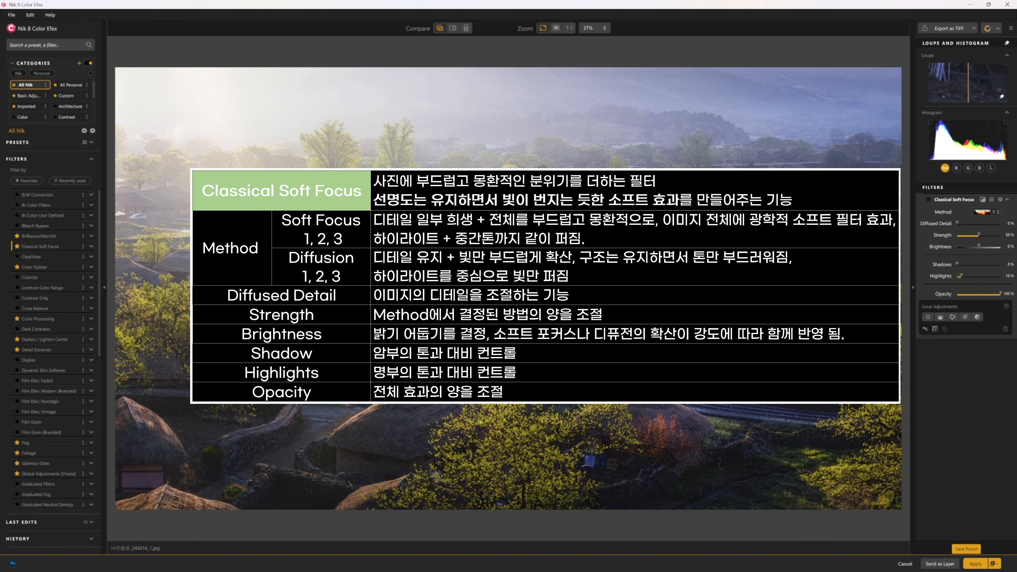
- Review the Soft Focus and Diffusion variants among the filter's Method options and pick Soft Focus 1
{"action": "left_click", "coordinate": [991, 214]}
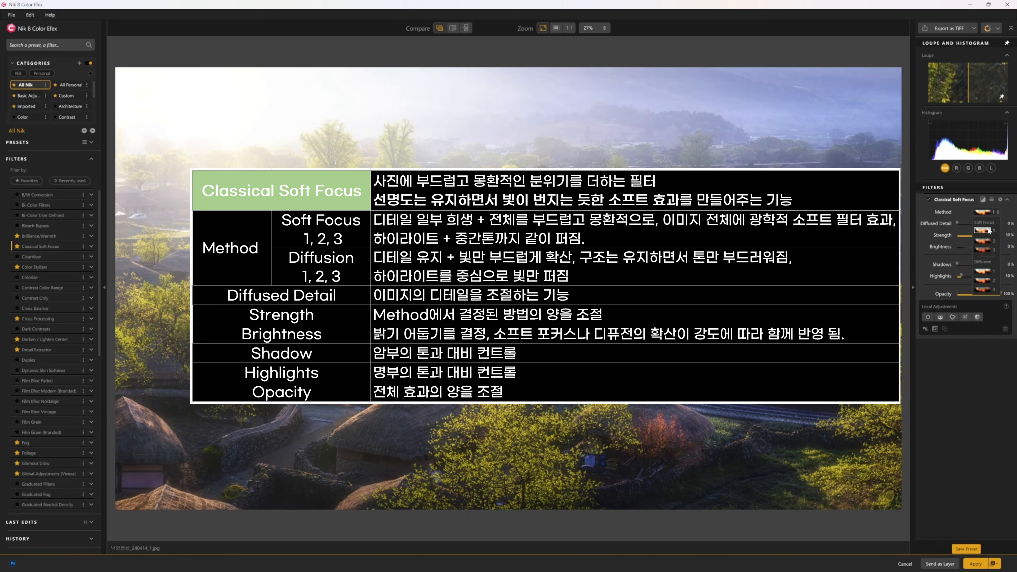
{"action": "left_click", "coordinate": [928, 199]}
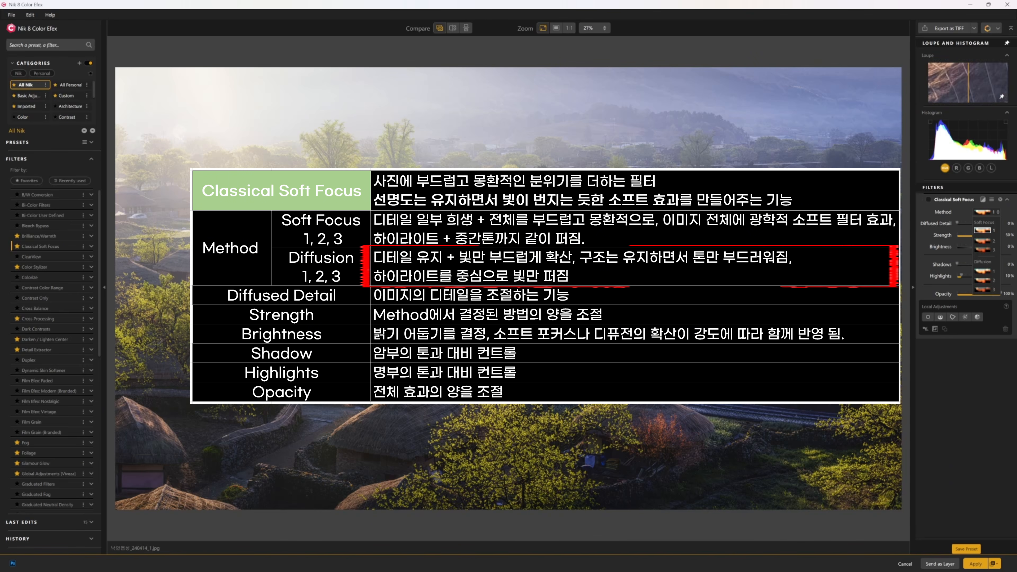
{"action": "left_click", "coordinate": [984, 270]}
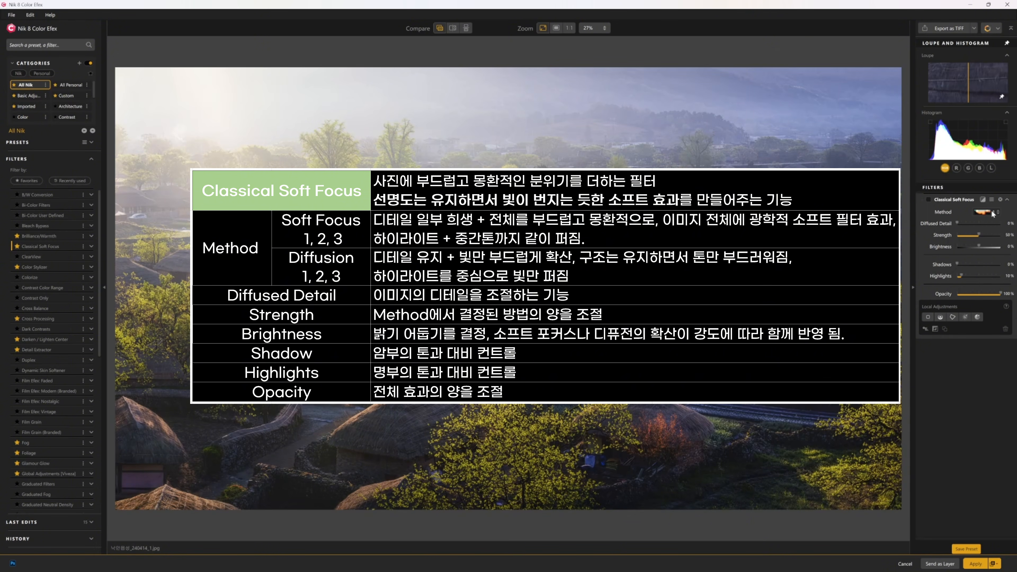
{"action": "left_click", "coordinate": [986, 212]}
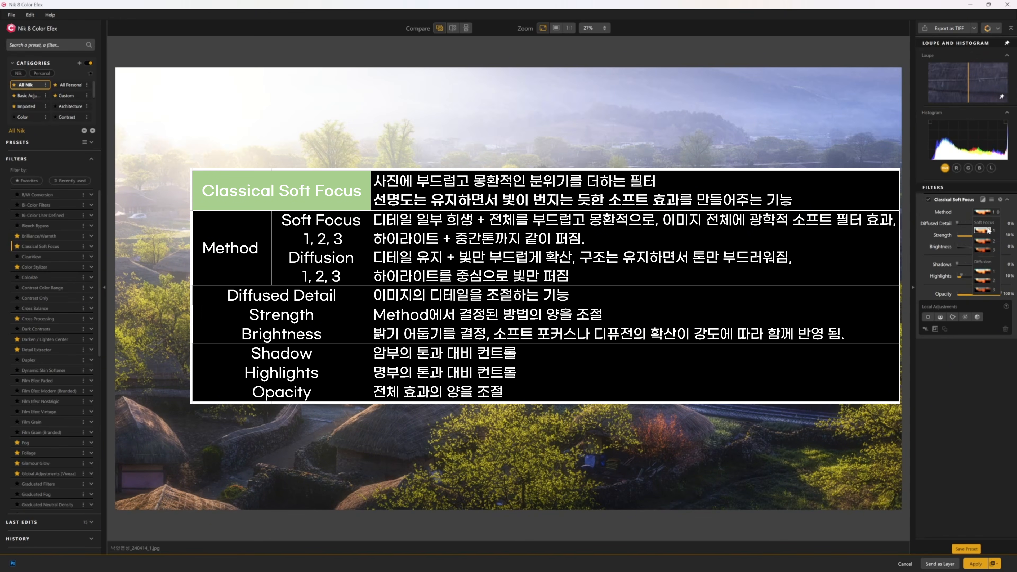
{"action": "left_click", "coordinate": [983, 231]}
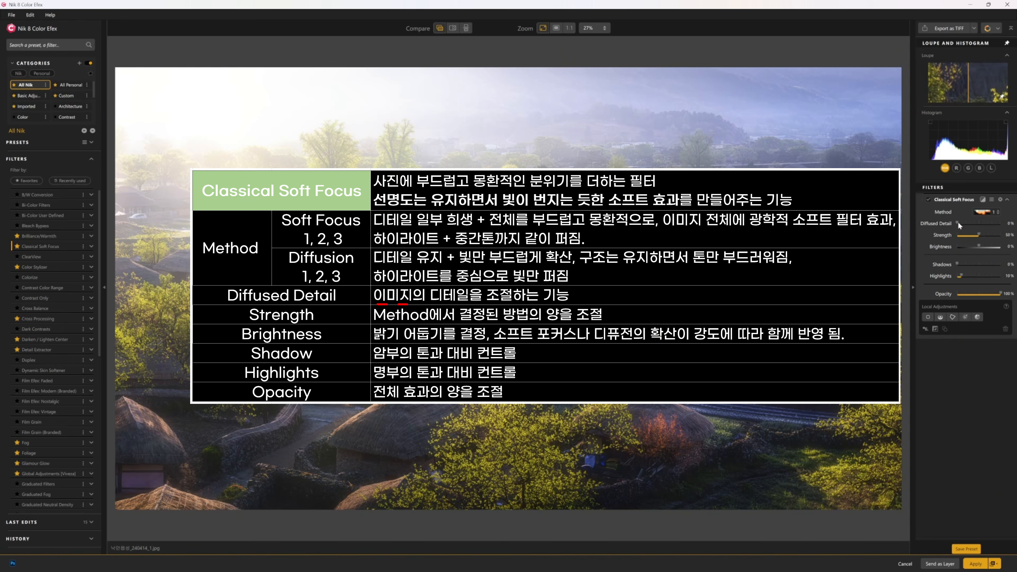
{"action": "left_click", "coordinate": [985, 213]}
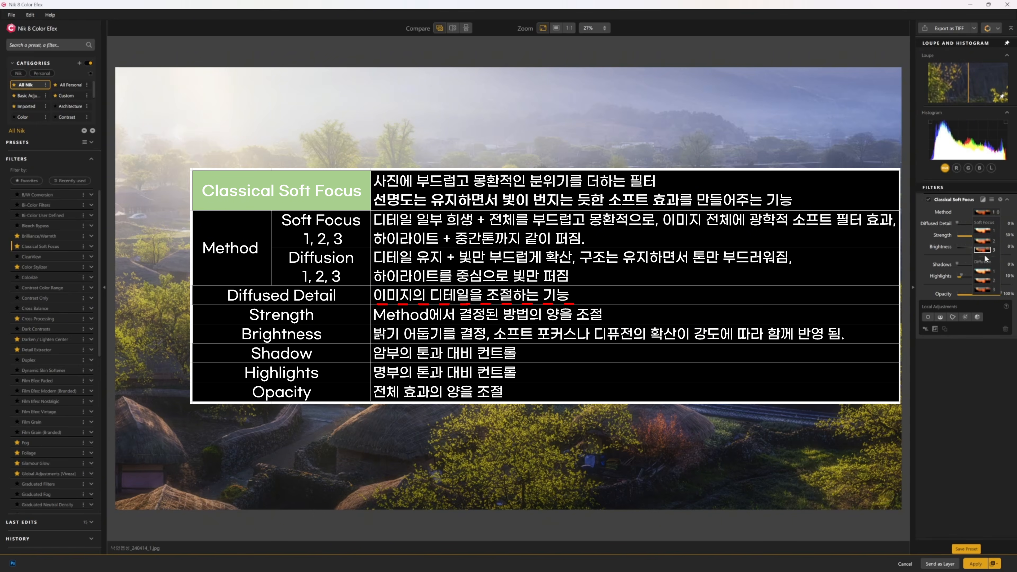
{"action": "left_click", "coordinate": [983, 231]}
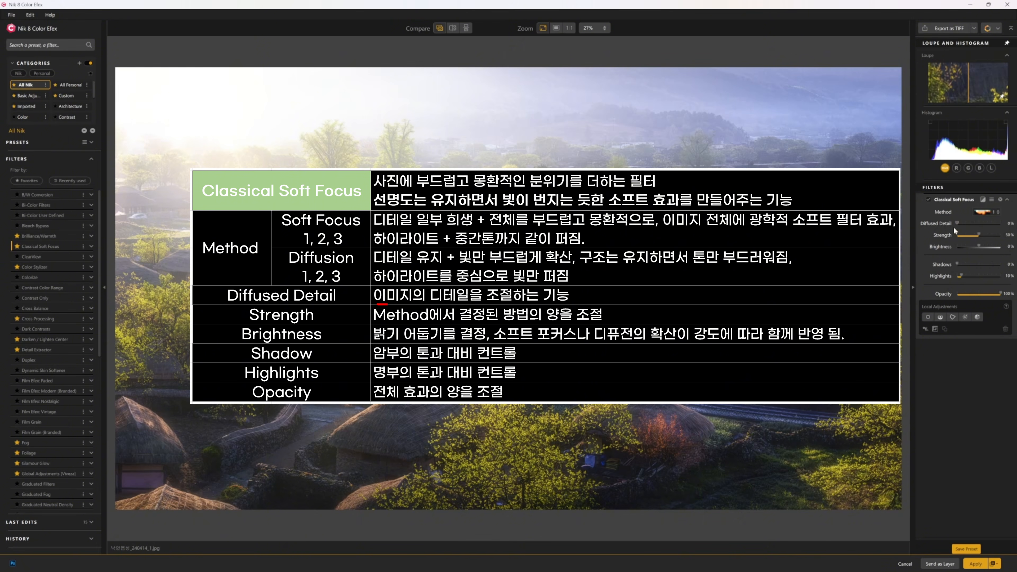
- Try different amounts of Diffused Detail, Strength and Brightness, and reset them to their defaults
{"action": "left_click_drag", "start_coordinate": [957, 224], "coordinate": [1003, 223]}
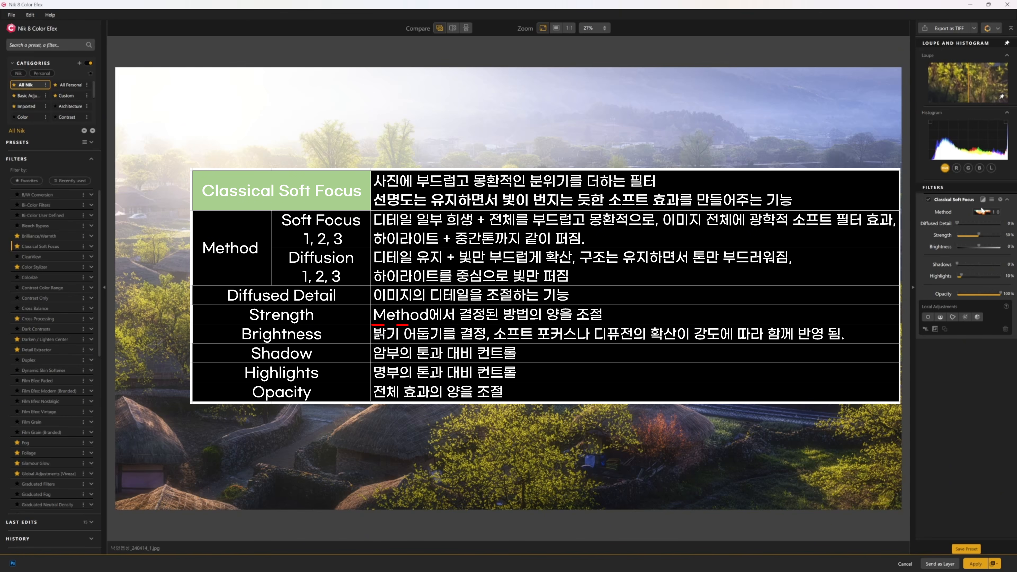
{"action": "left_click_drag", "start_coordinate": [977, 234], "coordinate": [980, 234]}
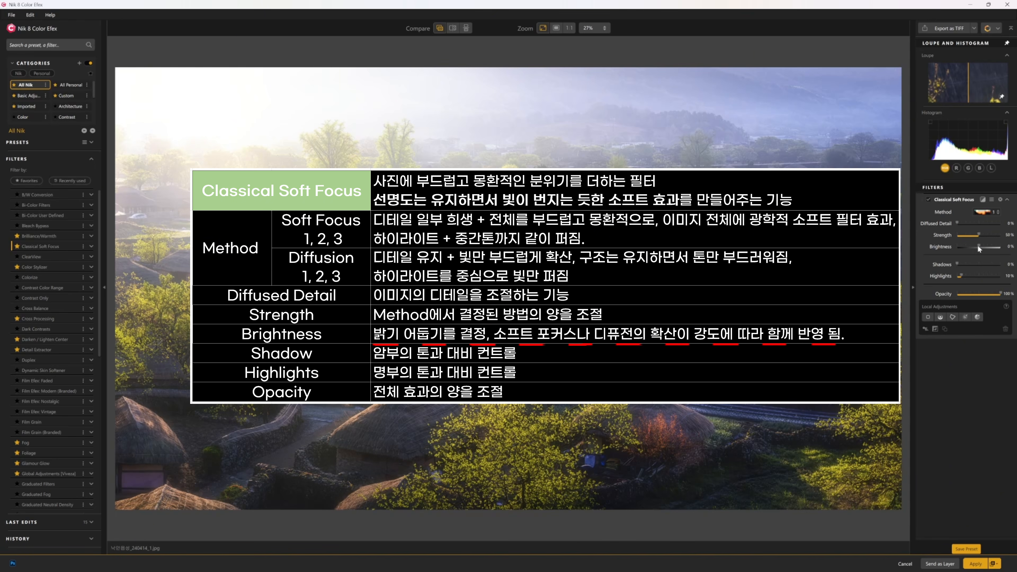
{"action": "mouse_move", "coordinate": [977, 246]}
{"action": "left_mouse_down"}
{"action": "mouse_move", "coordinate": [958, 248]}
{"action": "mouse_move", "coordinate": [989, 252]}
{"action": "left_mouse_up"}
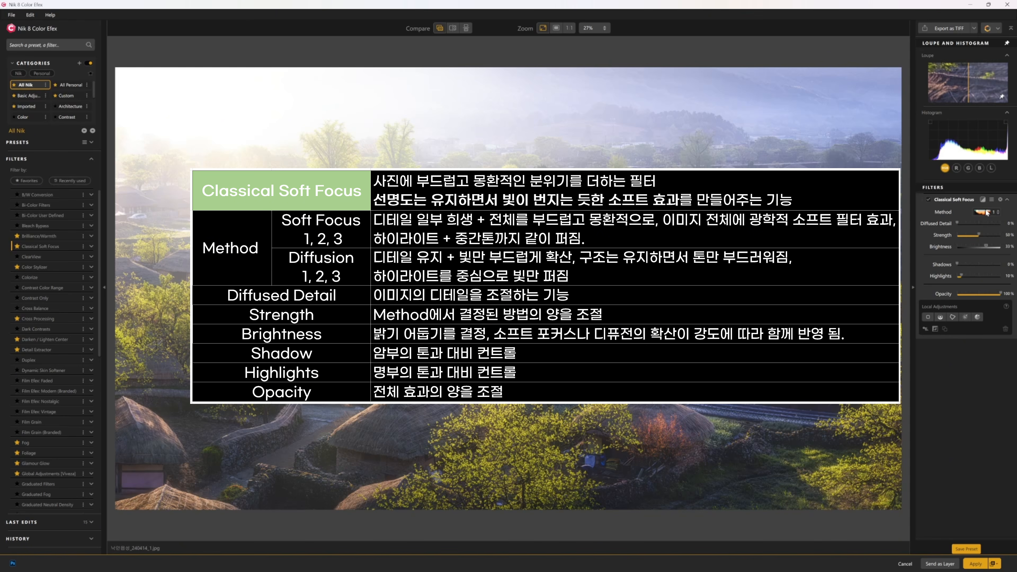
{"action": "double_click", "coordinate": [987, 245]}
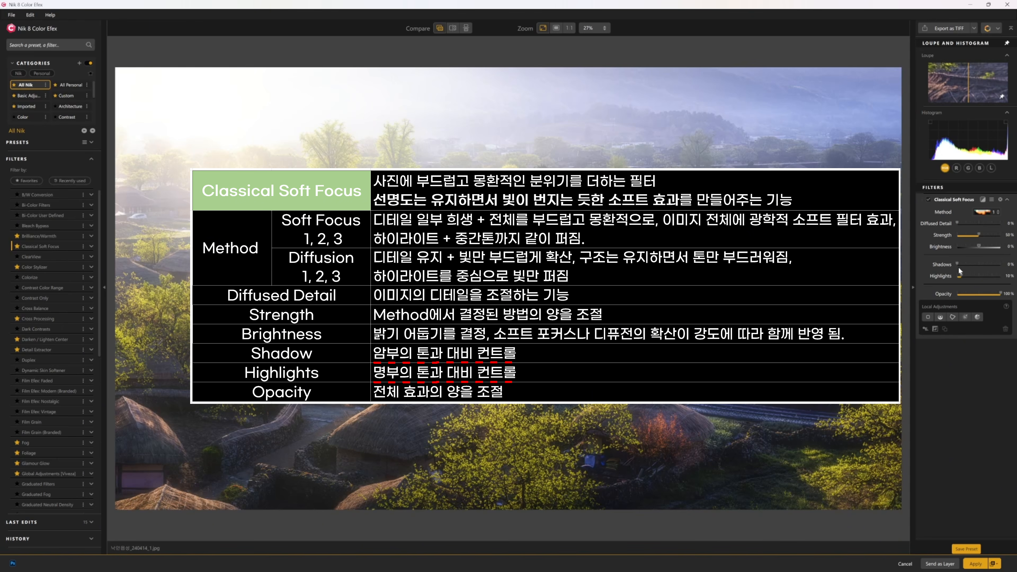
- Try a higher Highlights amount, reset Highlights to 0%, and choose Soft Focus 1 as the Method
{"action": "left_click_drag", "start_coordinate": [960, 275], "coordinate": [977, 291]}
{"action": "double_click", "coordinate": [984, 277]}
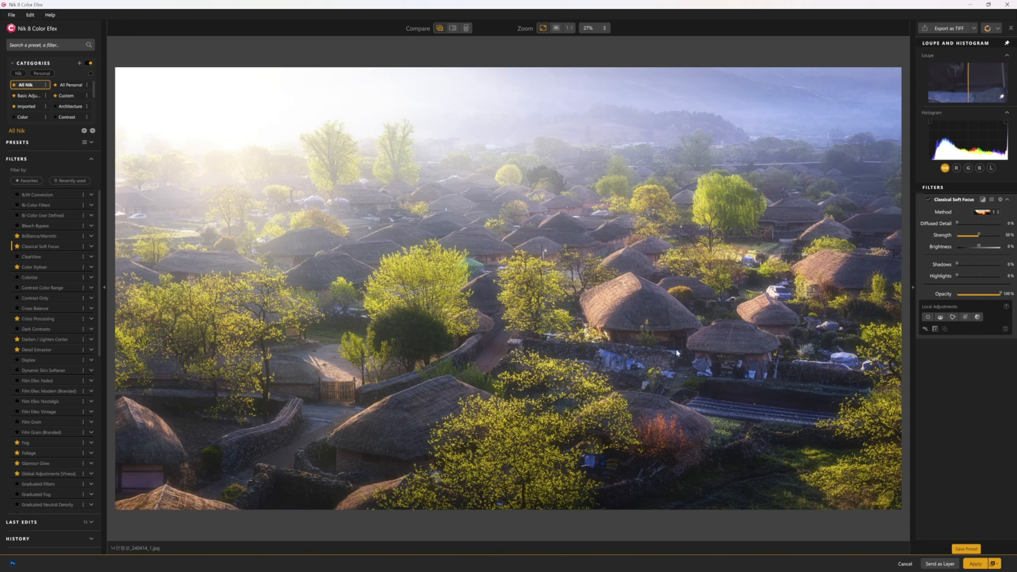
{"action": "left_click", "coordinate": [993, 213]}
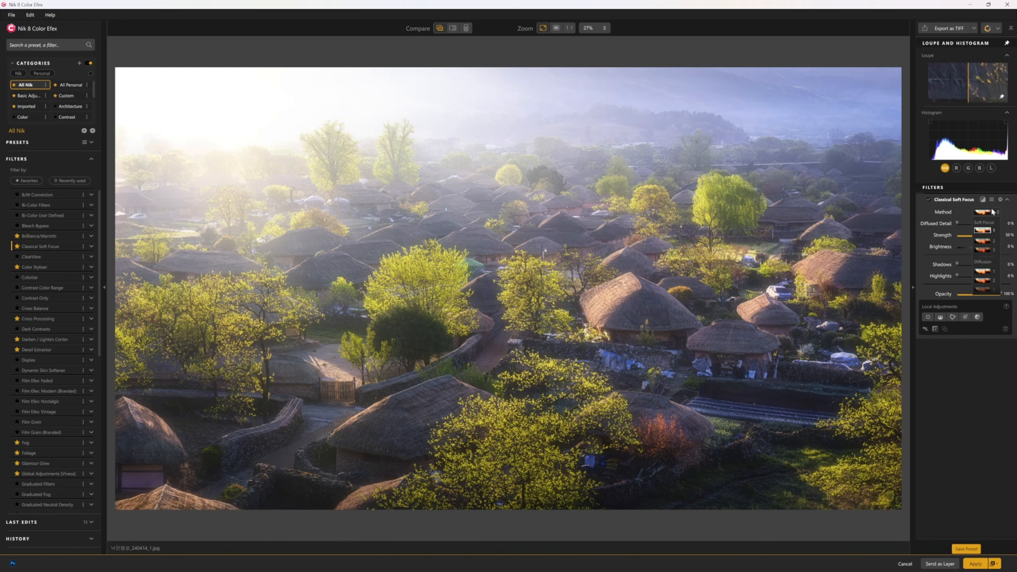
{"action": "left_click", "coordinate": [987, 231]}
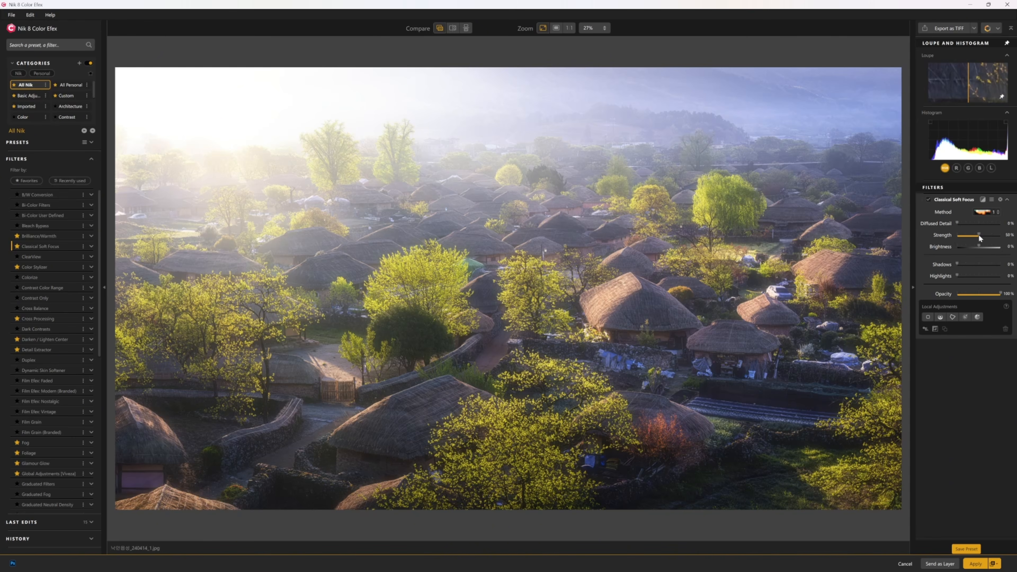
- Reduce the soft focus Strength to about 43% and Brightness to about -30%
{"action": "mouse_move", "coordinate": [978, 234]}
{"action": "left_mouse_down"}
{"action": "mouse_move", "coordinate": [991, 234]}
{"action": "mouse_move", "coordinate": [969, 233]}
{"action": "left_mouse_up"}
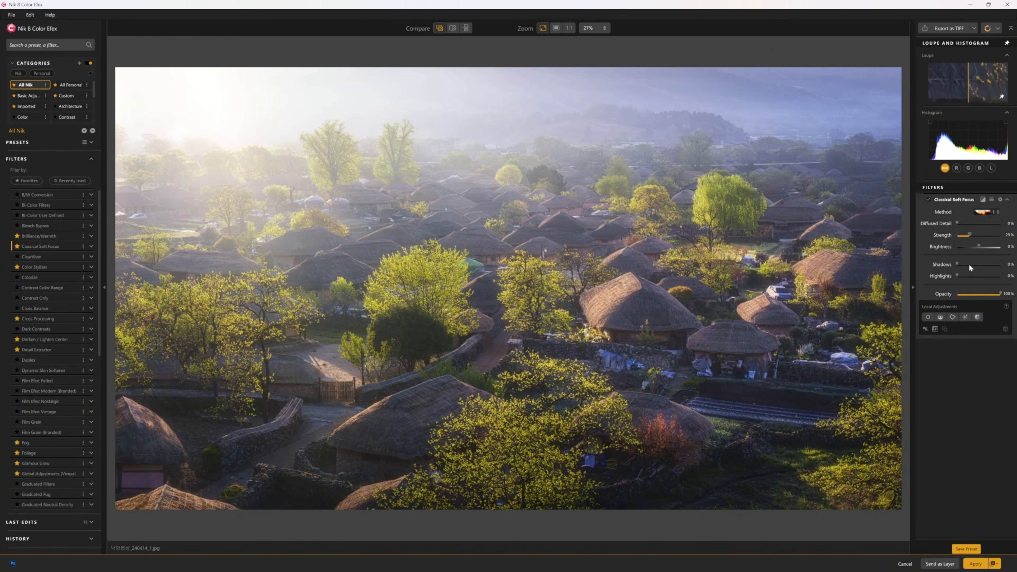
{"action": "double_click", "coordinate": [971, 235]}
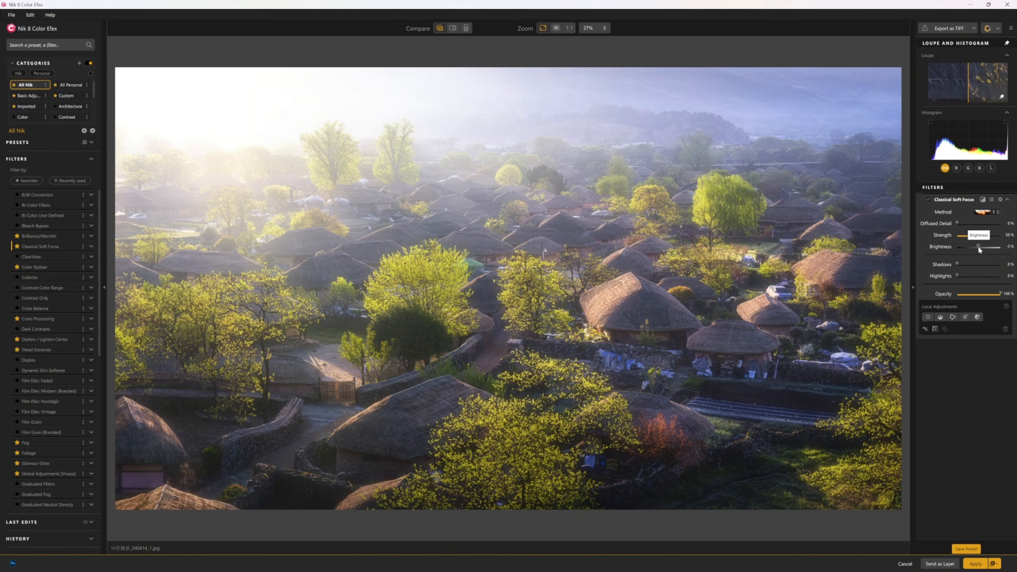
{"action": "left_click_drag", "start_coordinate": [978, 246], "coordinate": [969, 247]}
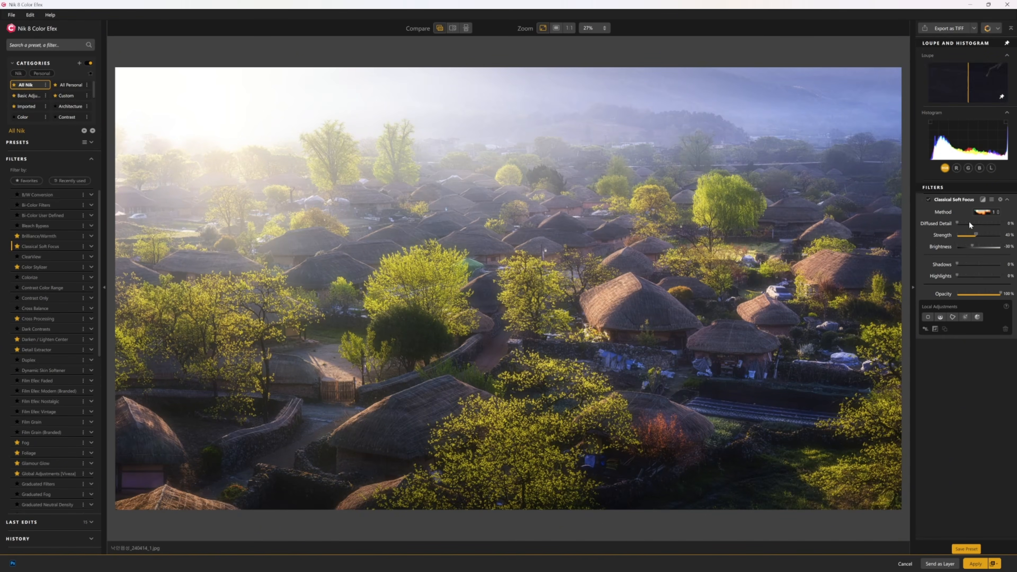
- Compare the softened photo with the original using quick compare
{"action": "left_click", "coordinate": [441, 27]}
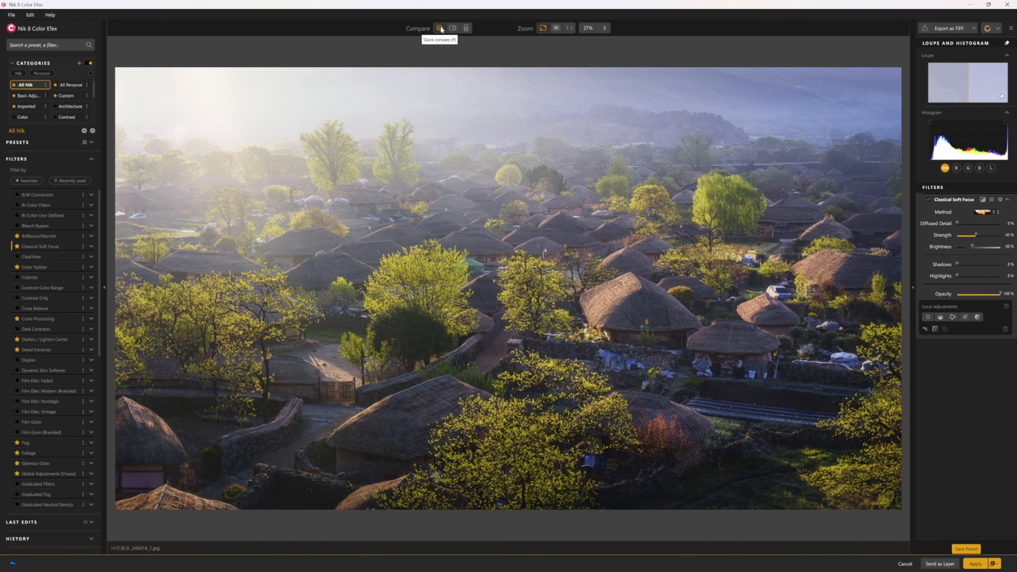
{"action": "left_click", "coordinate": [440, 28]}
{"action": "left_click", "coordinate": [440, 28]}
{"action": "left_click", "coordinate": [440, 28]}
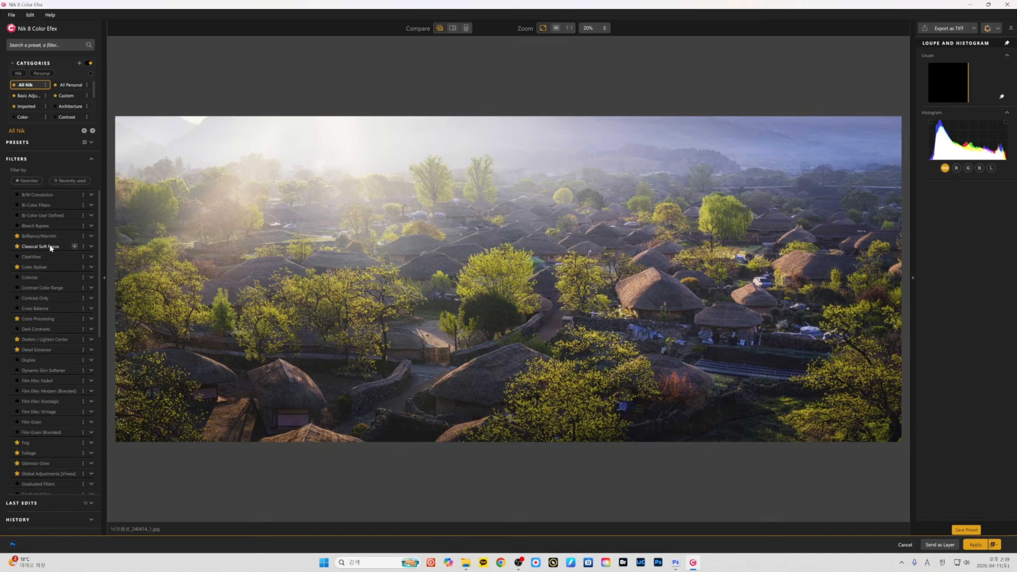
- Apply Classical Soft Focus to the unfiltered photo, compare it with the original, and review the Method options
{"action": "left_click", "coordinate": [49, 246]}
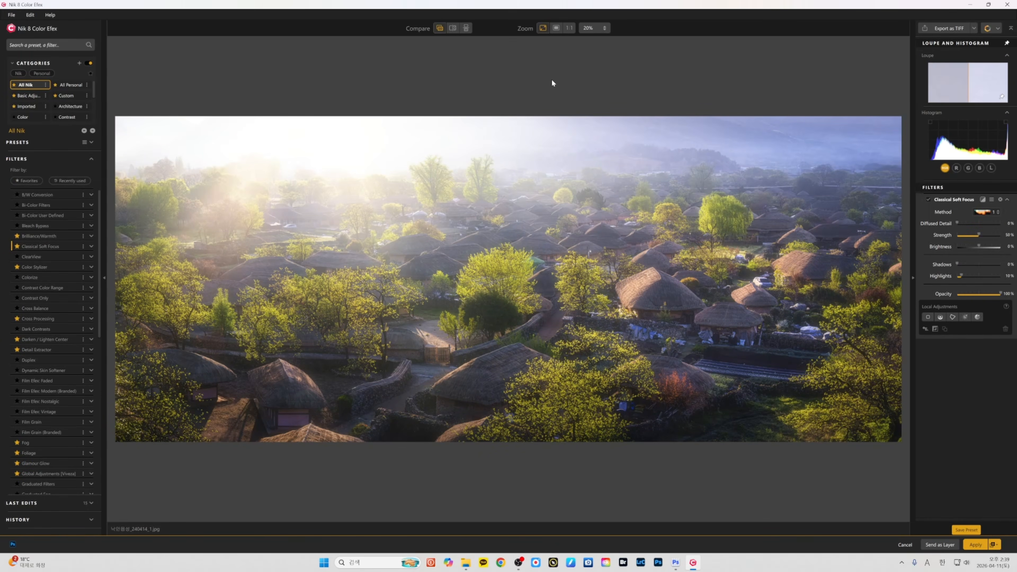
{"action": "left_click", "coordinate": [439, 26]}
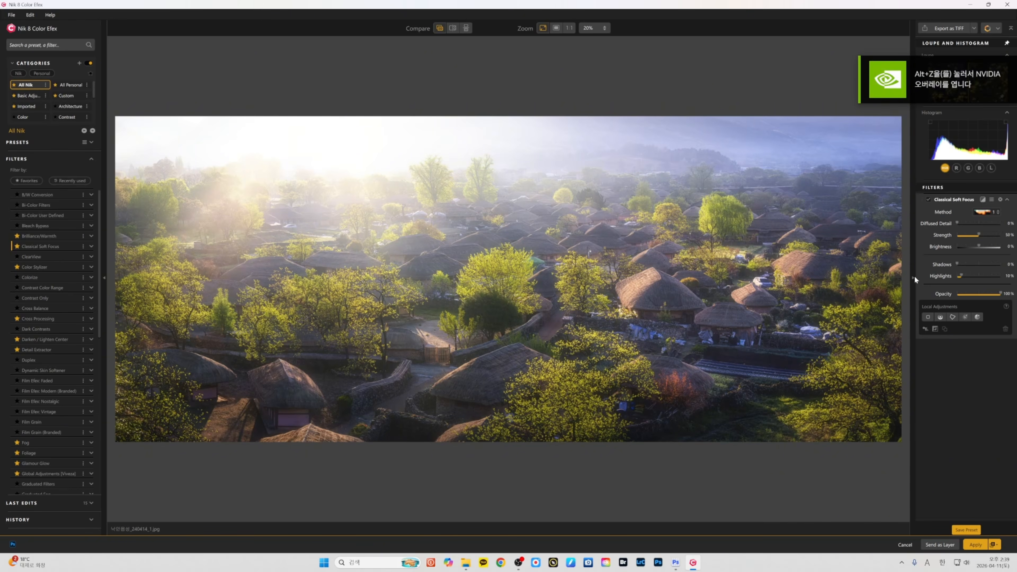
{"action": "left_click", "coordinate": [986, 212]}
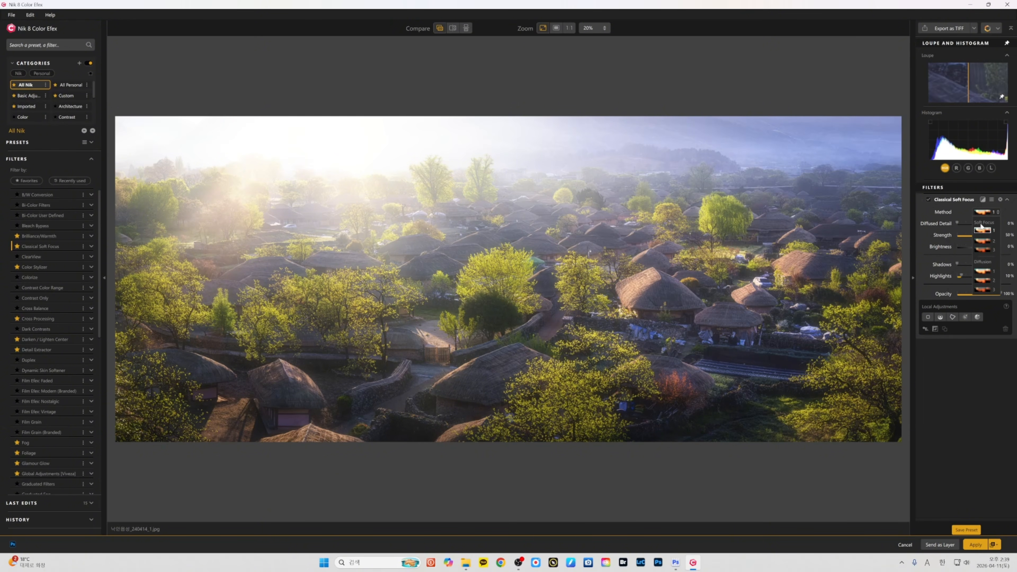
{"action": "left_click", "coordinate": [955, 247]}
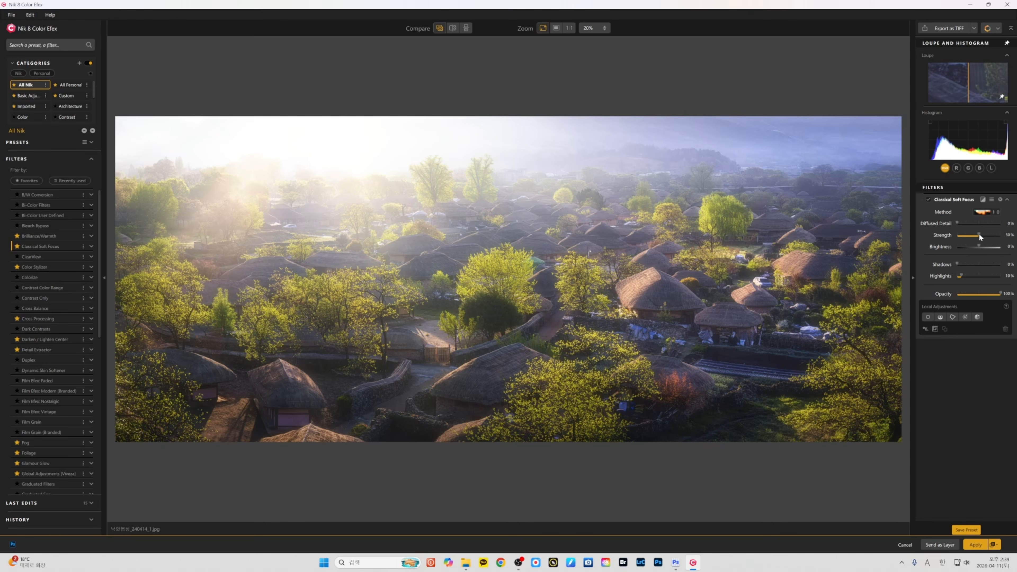
- Lower Strength and Highlights to 0%, inspect the thatched roof up close against the original, and return to the full view
{"action": "mouse_move", "coordinate": [978, 233]}
{"action": "left_mouse_down"}
{"action": "mouse_move", "coordinate": [987, 235]}
{"action": "mouse_move", "coordinate": [977, 235]}
{"action": "left_mouse_up"}
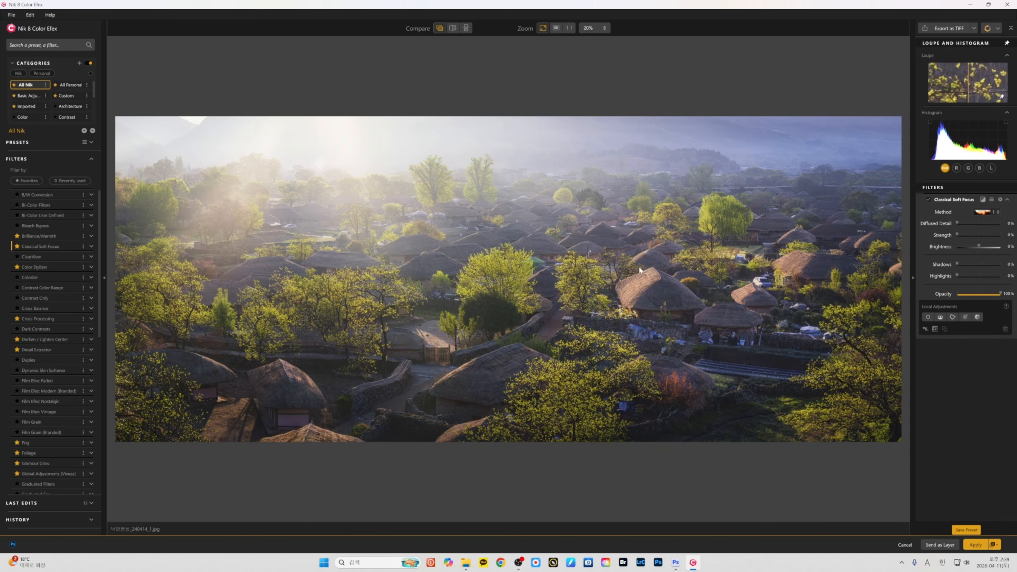
{"action": "left_click", "coordinate": [589, 255]}
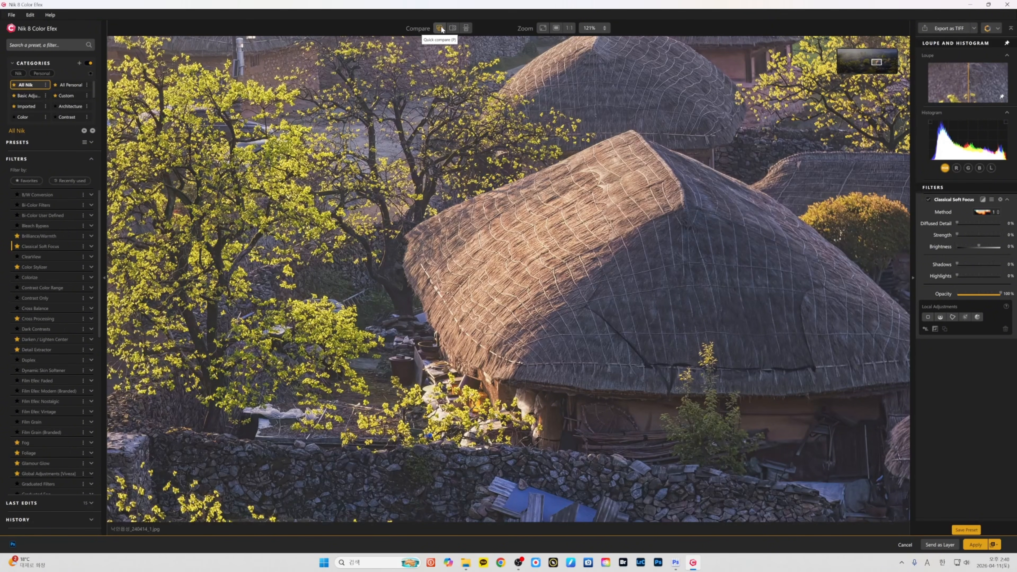
{"action": "left_click", "coordinate": [542, 29]}
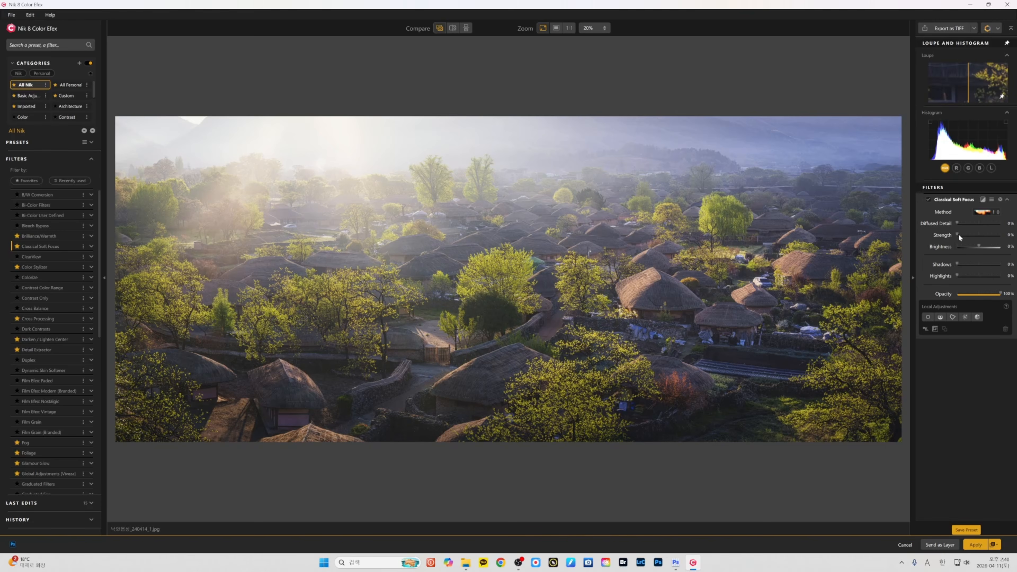
- Set the soft focus Strength to 47%, Brightness to -7%, Shadows to 3% and Highlights to 25%
{"action": "left_click_drag", "start_coordinate": [958, 235], "coordinate": [977, 236]}
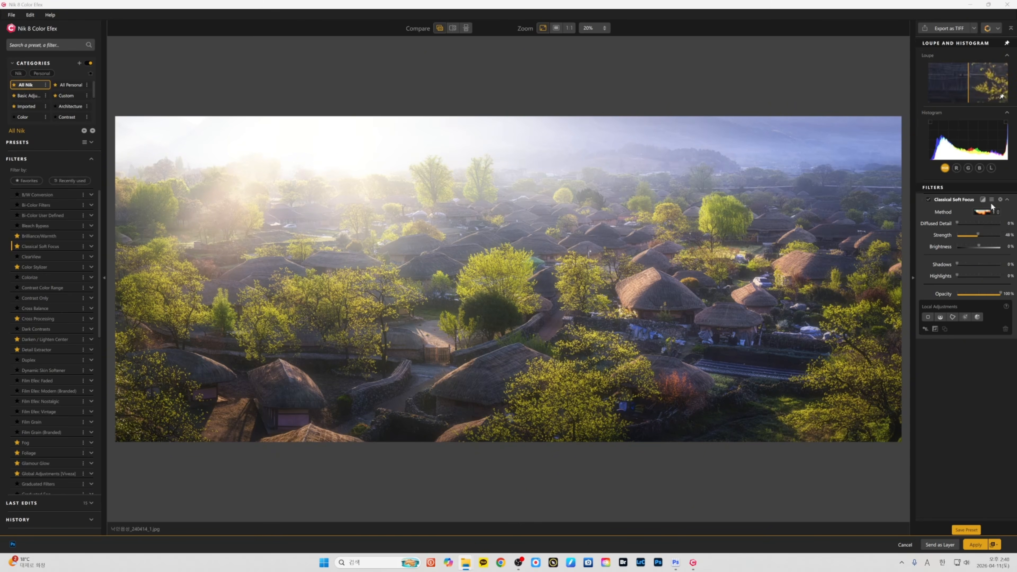
{"action": "mouse_move", "coordinate": [978, 235]}
{"action": "left_mouse_down"}
{"action": "mouse_move", "coordinate": [988, 235]}
{"action": "mouse_move", "coordinate": [979, 236]}
{"action": "left_mouse_up"}
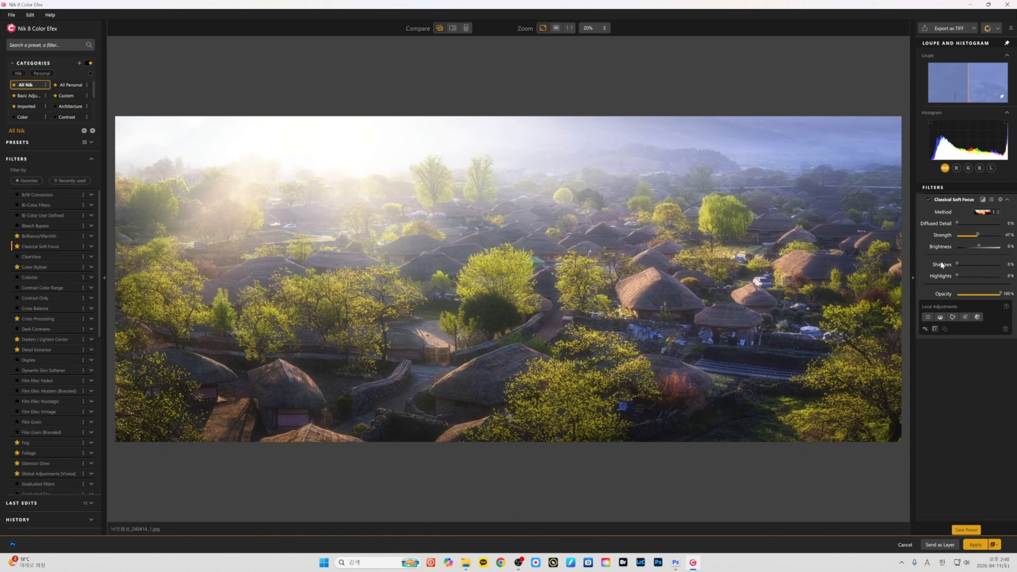
{"action": "left_click_drag", "start_coordinate": [978, 246], "coordinate": [975, 246]}
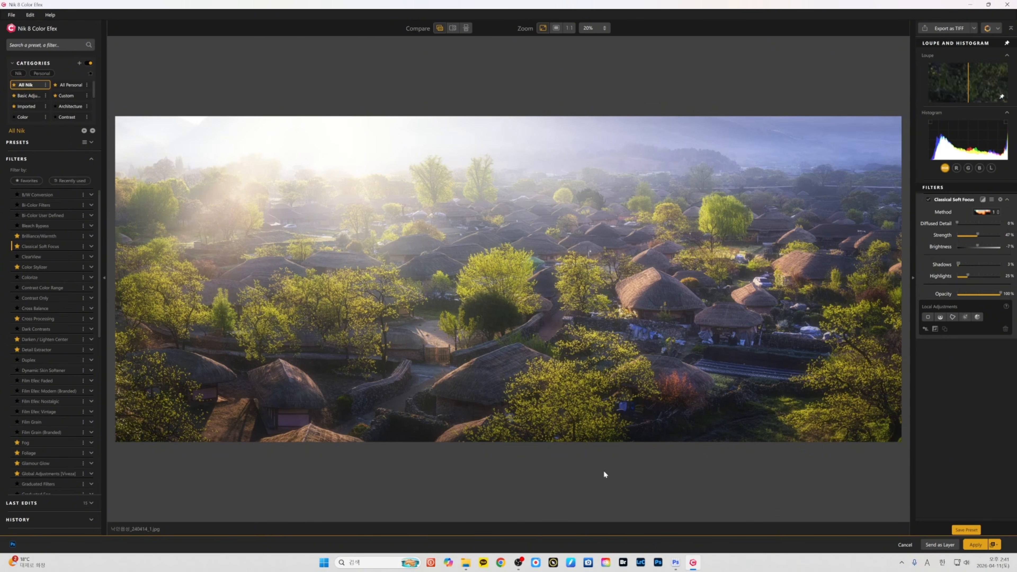
- Compare the full village photo with the original using quick compare
{"action": "left_click", "coordinate": [441, 28]}
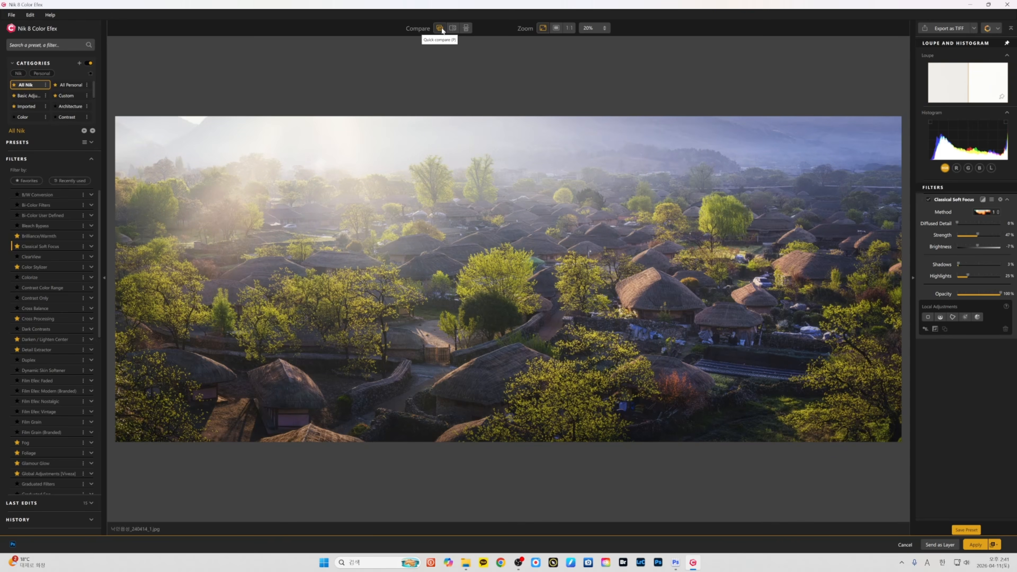
{"action": "left_click", "coordinate": [441, 29]}
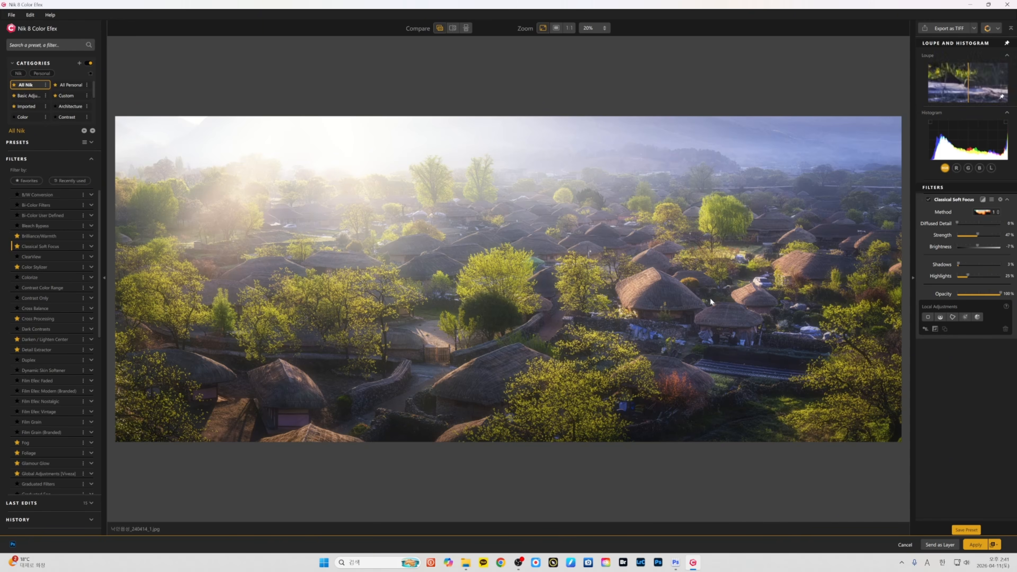
{"action": "left_click", "coordinate": [440, 28]}
{"action": "left_click", "coordinate": [439, 28]}
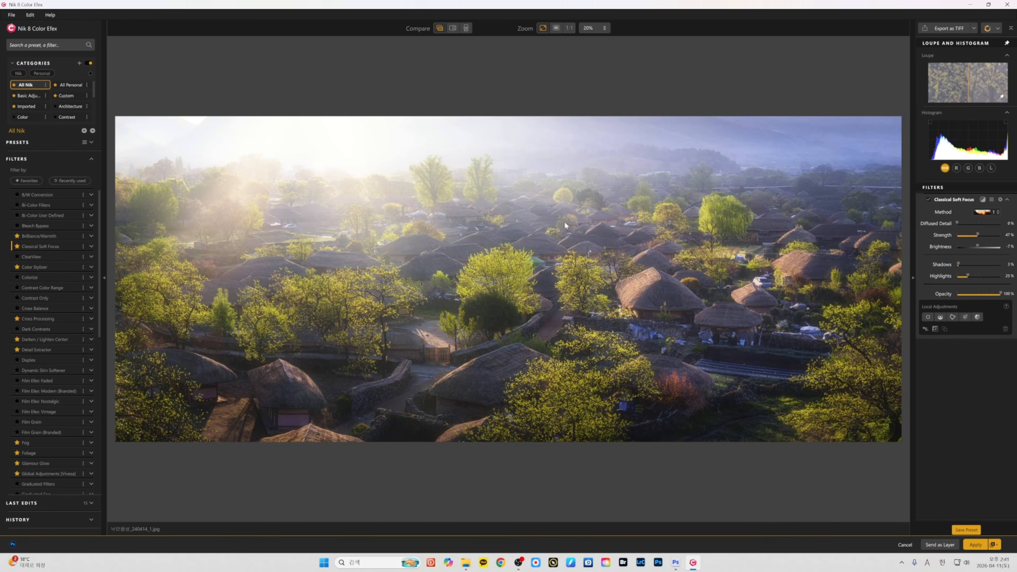
- Inspect the thatched roof at 100% zoom against the original and return to the full view
{"action": "left_click", "coordinate": [716, 326]}
{"action": "left_click", "coordinate": [440, 29]}
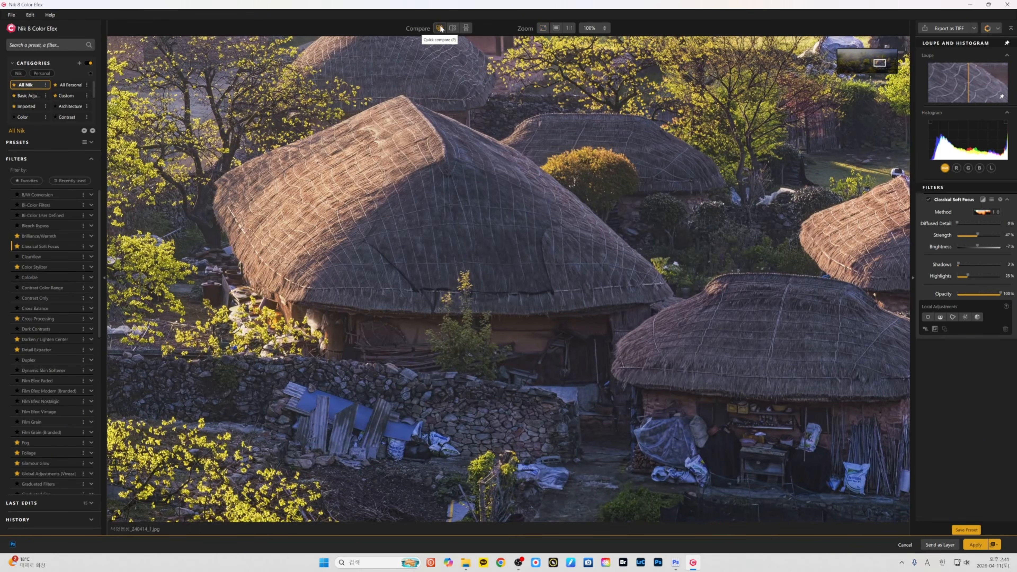
{"action": "left_click", "coordinate": [439, 28]}
{"action": "left_click", "coordinate": [440, 28]}
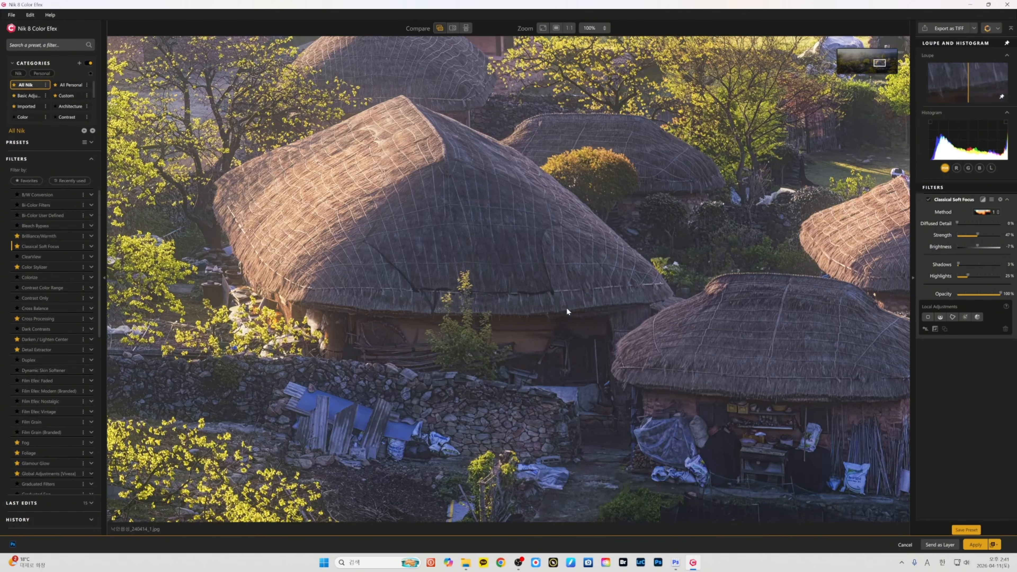
{"action": "left_click", "coordinate": [572, 297]}
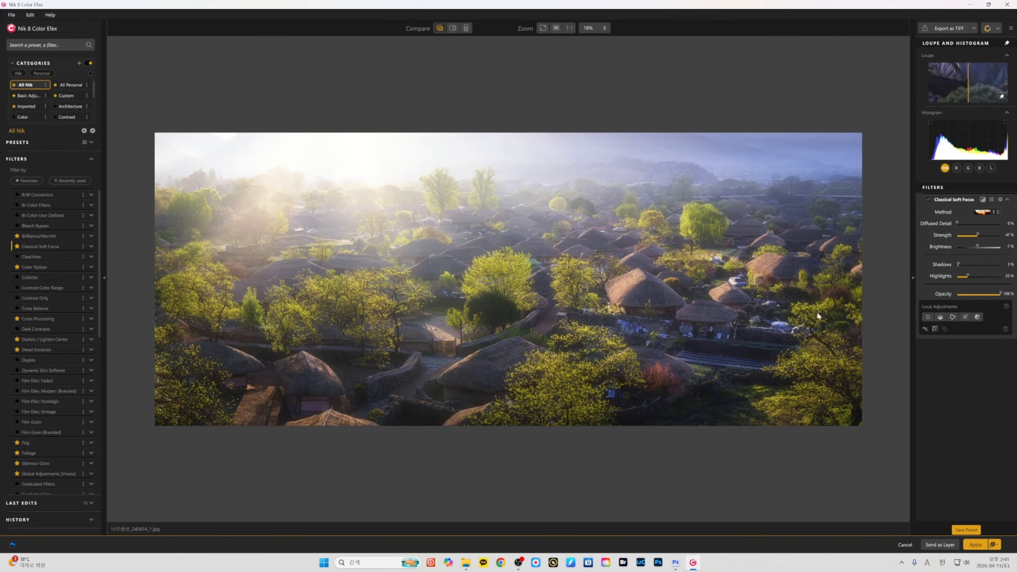
- Preview the Diffusion methods, keep the current one, and set Strength to 50%, Brightness to 7% and Shadows to 0%
{"action": "left_click", "coordinate": [986, 212]}
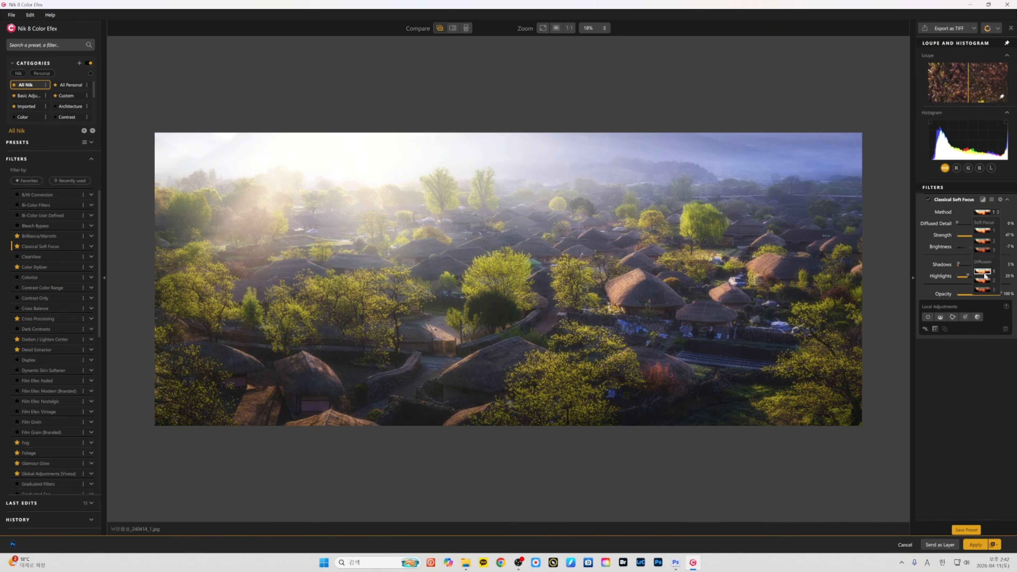
{"action": "left_click", "coordinate": [957, 280]}
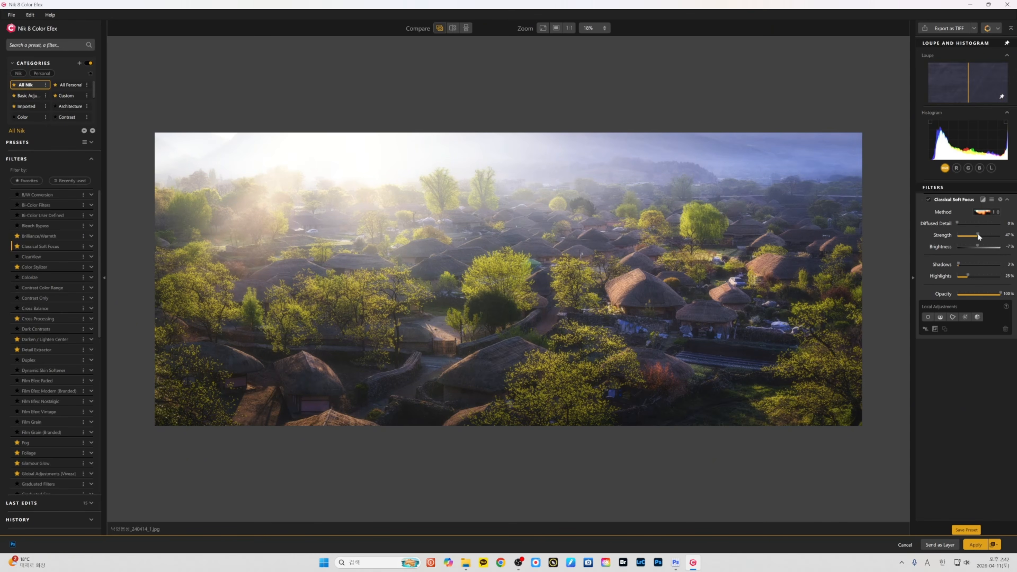
{"action": "mouse_move", "coordinate": [977, 233]}
{"action": "left_mouse_down"}
{"action": "mouse_move", "coordinate": [989, 235]}
{"action": "mouse_move", "coordinate": [979, 244]}
{"action": "left_mouse_up"}
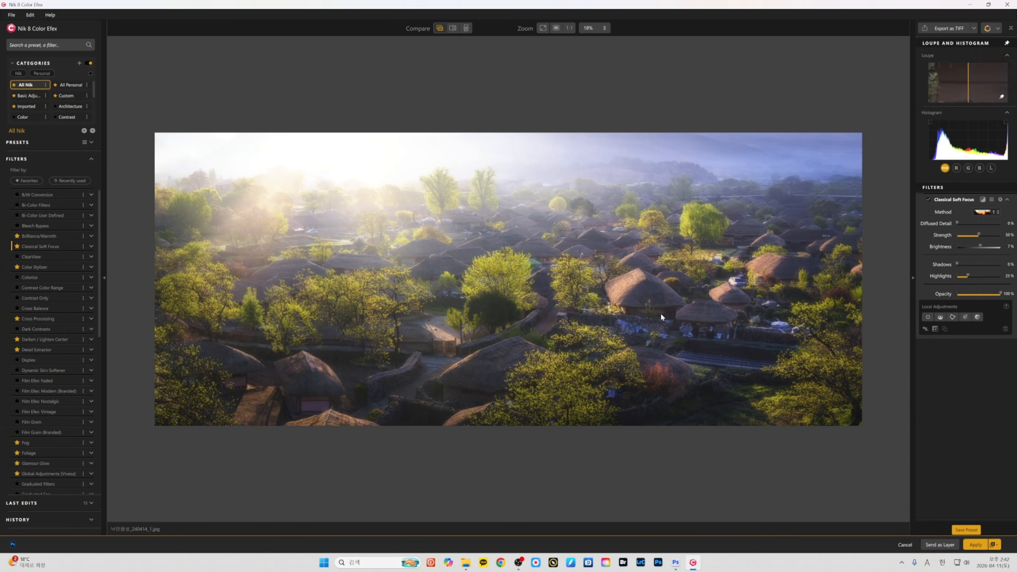
- Check the readjusted soft focus on the thatched roof up close against the original and zoom back out to the whole photo
{"action": "left_click", "coordinate": [534, 191]}
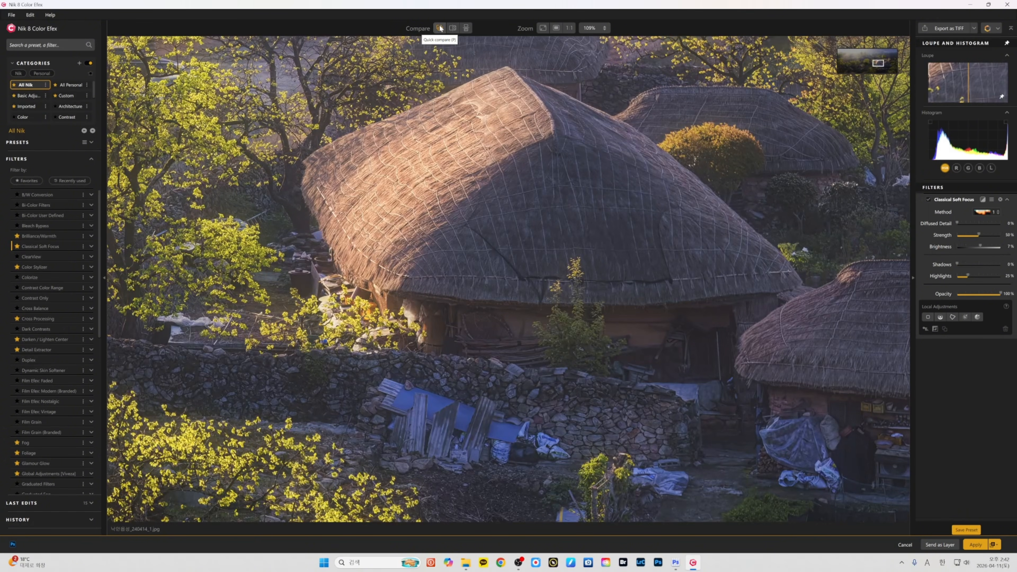
{"action": "left_click", "coordinate": [440, 28]}
{"action": "left_click", "coordinate": [440, 28]}
{"action": "left_click", "coordinate": [440, 28]}
{"action": "left_click", "coordinate": [440, 28]}
{"action": "scroll", "coordinate": [611, 296], "scroll_direction": "down", "scroll_amount": 3}
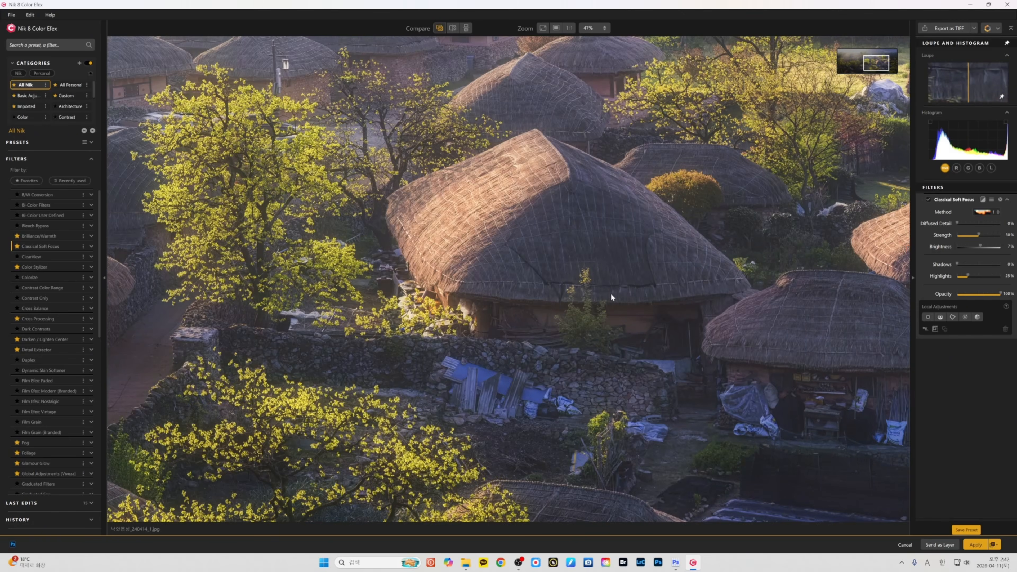
{"action": "scroll", "coordinate": [611, 297], "scroll_direction": "down", "scroll_amount": 3}
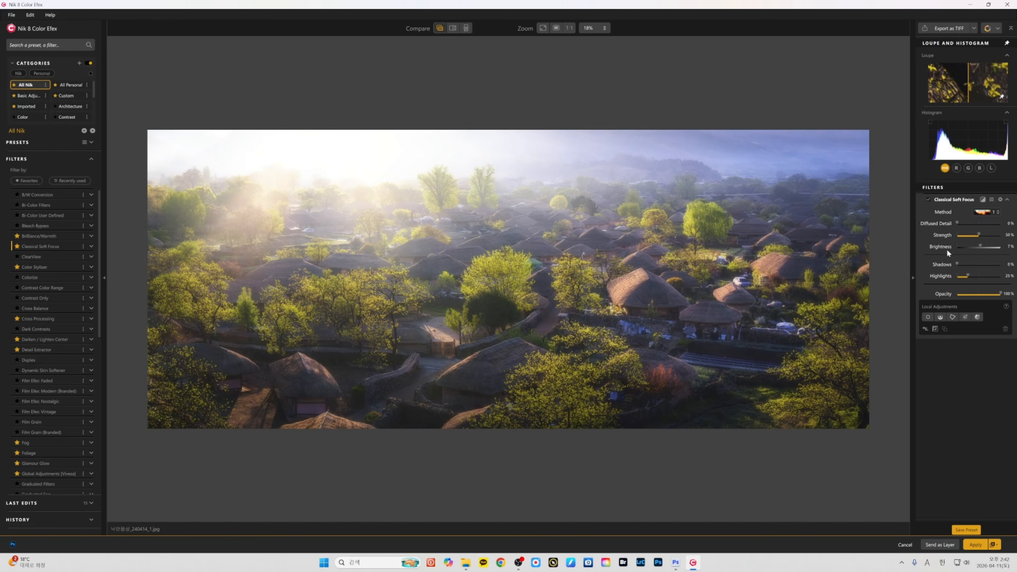
{"action": "scroll", "coordinate": [459, 272], "scroll_direction": "down", "scroll_amount": 1}
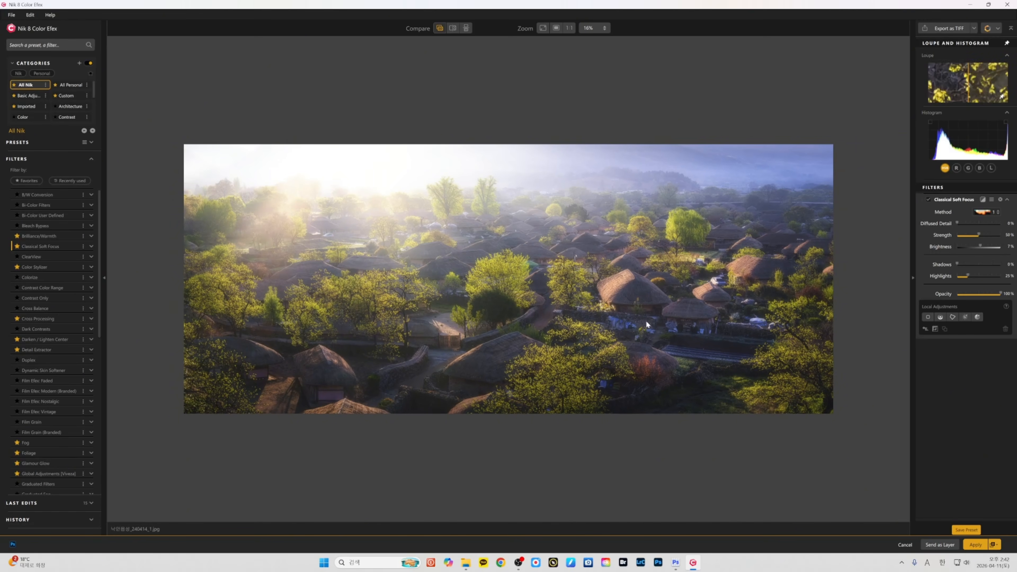
- Preview the Soft Focus methods, choose the first one, fine-tune the Strength, and apply the filter
{"action": "left_click", "coordinate": [987, 212]}
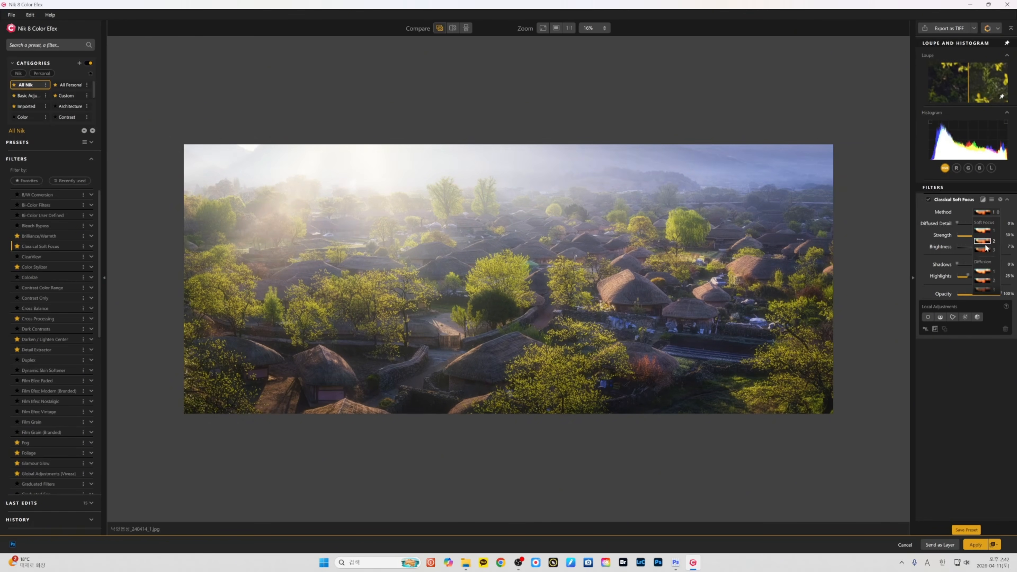
{"action": "left_click", "coordinate": [980, 231]}
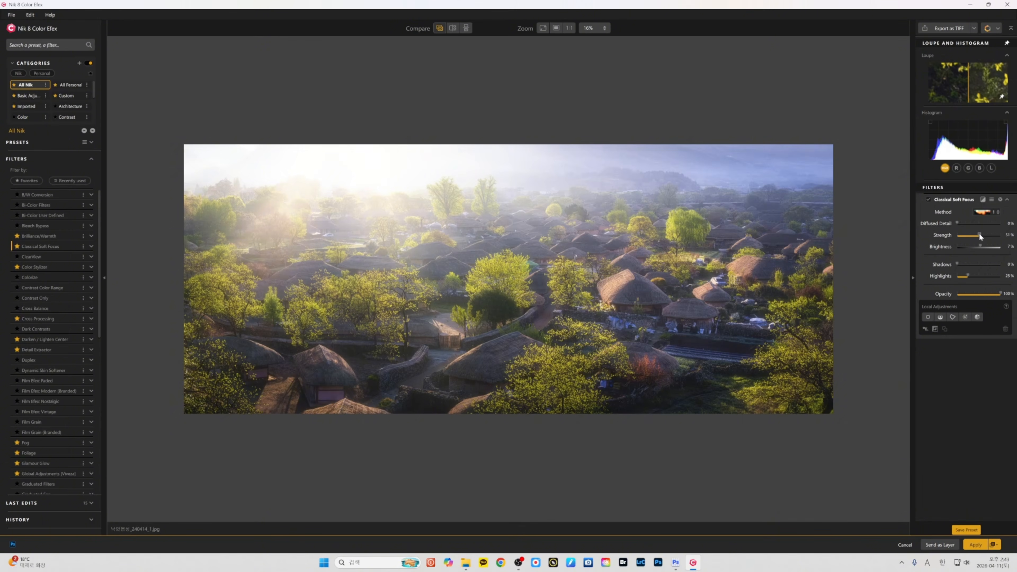
{"action": "left_click_drag", "start_coordinate": [979, 233], "coordinate": [977, 233]}
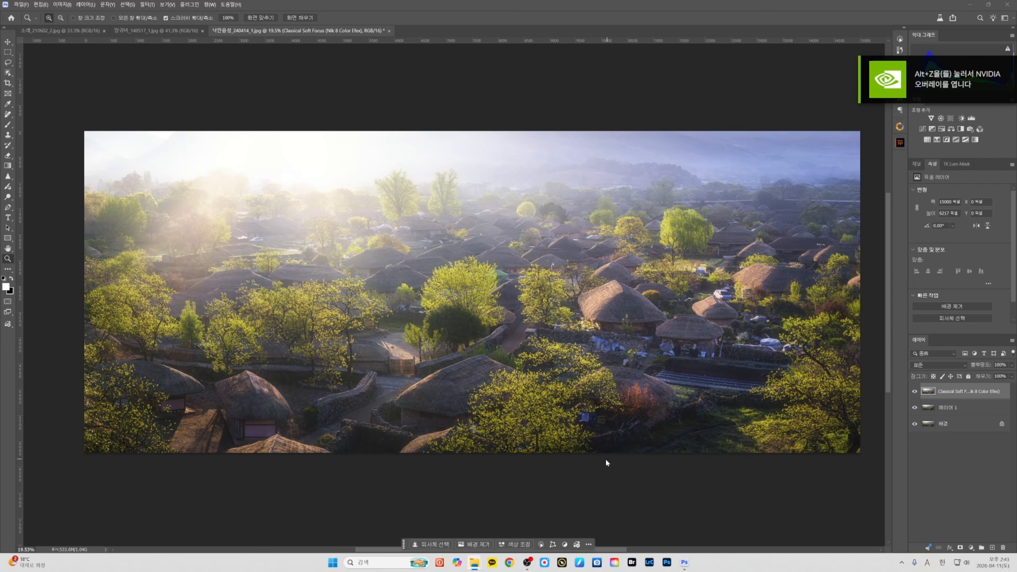
- In Photoshop, compare the photo with the Classical Soft Focus layer hidden, and check highlight clipping with a temporary Levels adjustment
{"action": "left_click", "coordinate": [915, 392]}
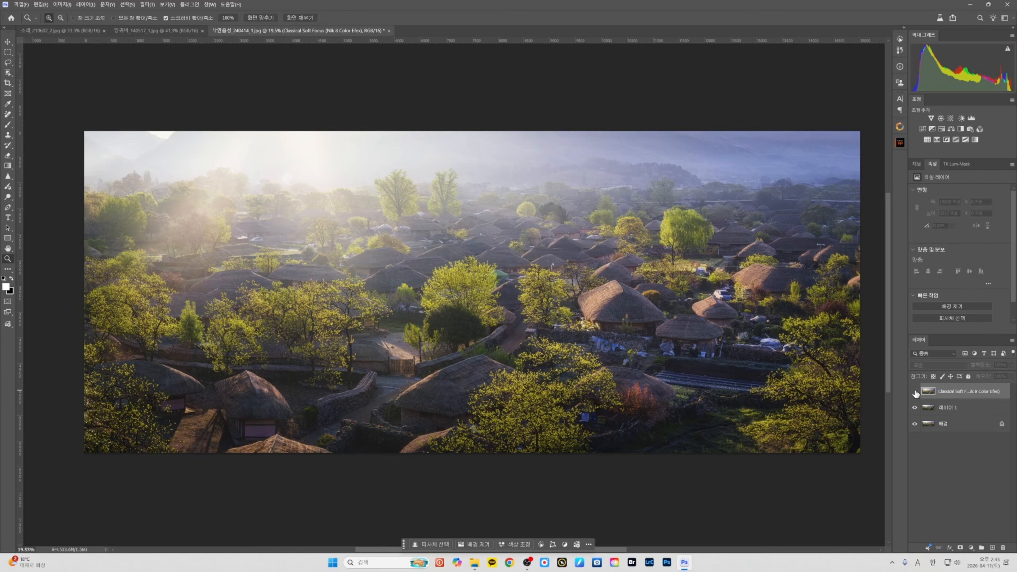
{"action": "left_click", "coordinate": [915, 392]}
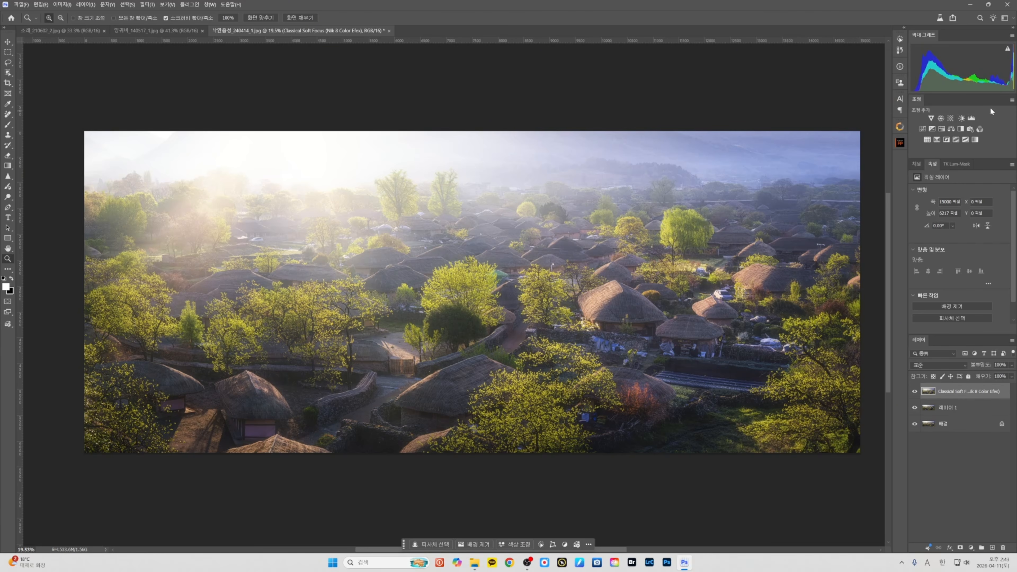
{"action": "left_click", "coordinate": [972, 118]}
{"action": "left_click", "coordinate": [1005, 248], "text": "alt"}
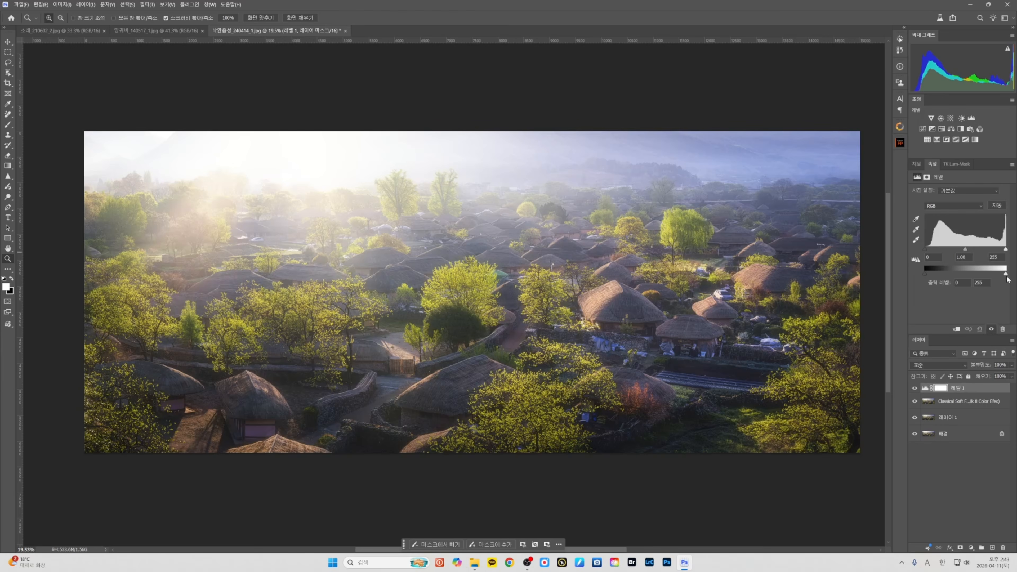
{"action": "key", "text": "ctrl+z"}
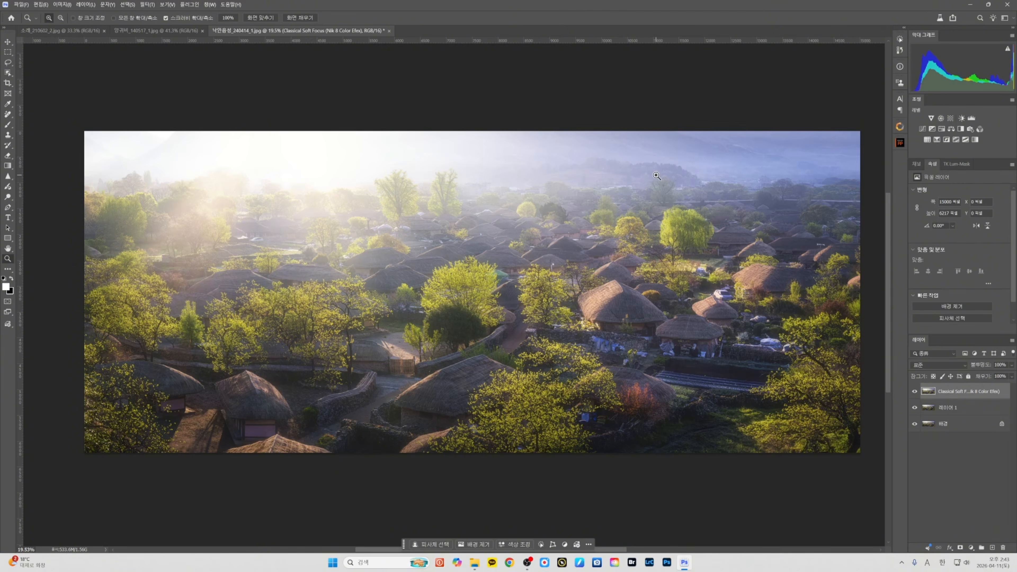
{"action": "left_click", "coordinate": [62, 4]}
{"action": "left_click", "coordinate": [622, 470]}
- Add a Hue/Saturation adjustment with the Yellows set to Hue +3 and Saturation +3, and compare its effect
{"action": "left_click", "coordinate": [940, 118]}
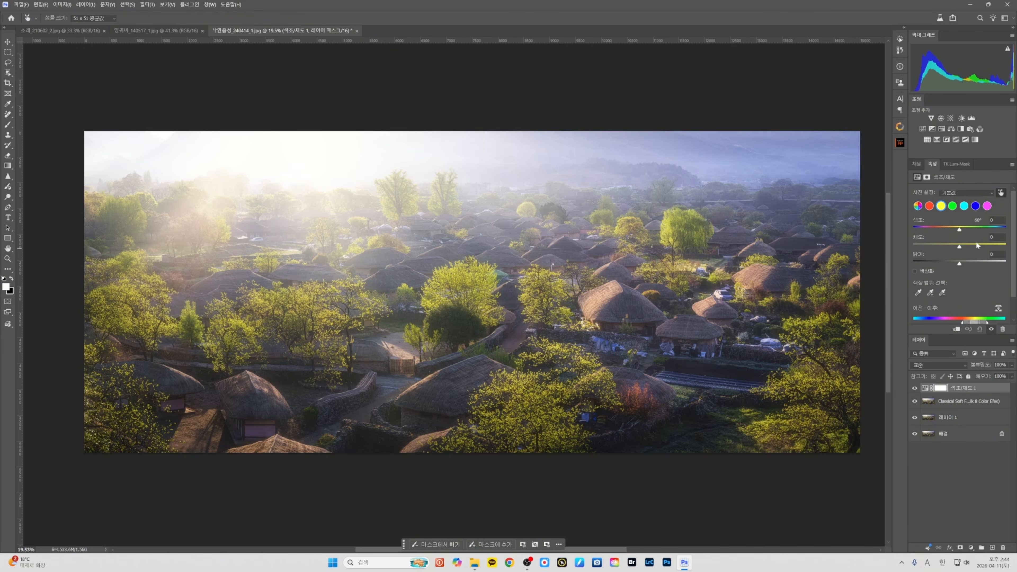
{"action": "left_click_drag", "start_coordinate": [960, 246], "coordinate": [961, 228]}
{"action": "left_click", "coordinate": [913, 387]}
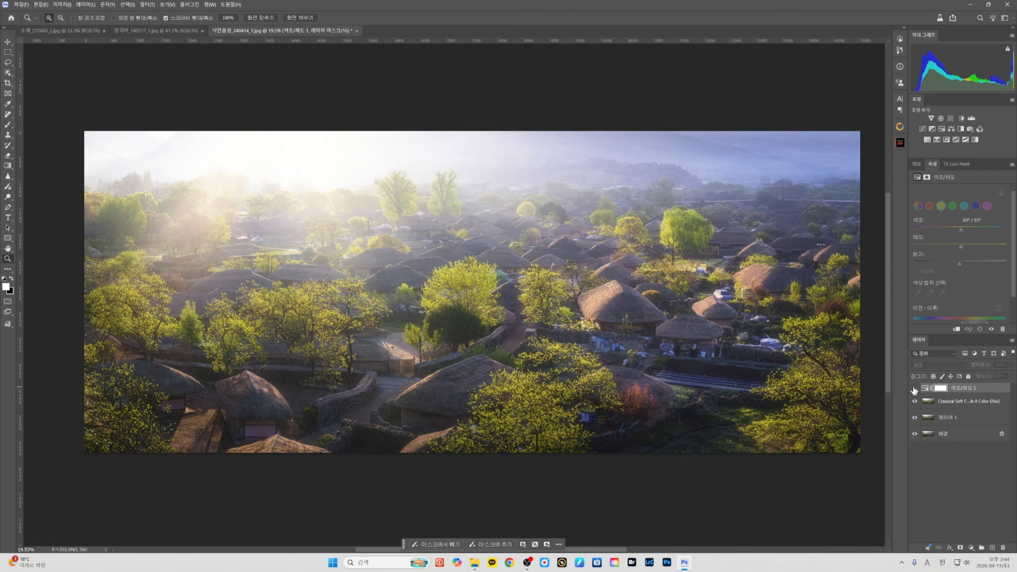
{"action": "left_click", "coordinate": [914, 388]}
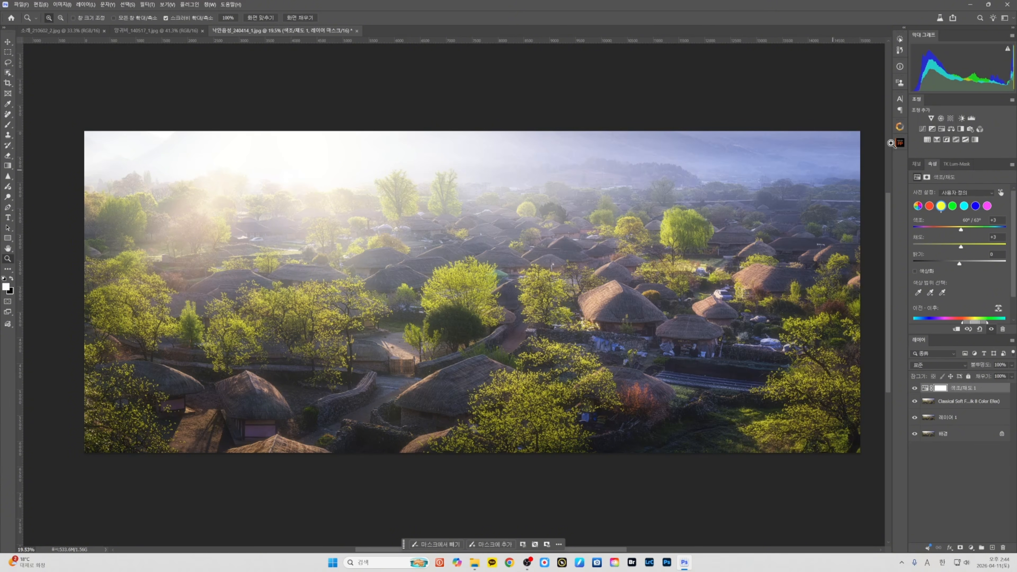
- Add a Curves adjustment through a TK luminosity mask of the bright tones, raise input 129 to output 138, and compare its effect
{"action": "left_click", "coordinate": [956, 163]}
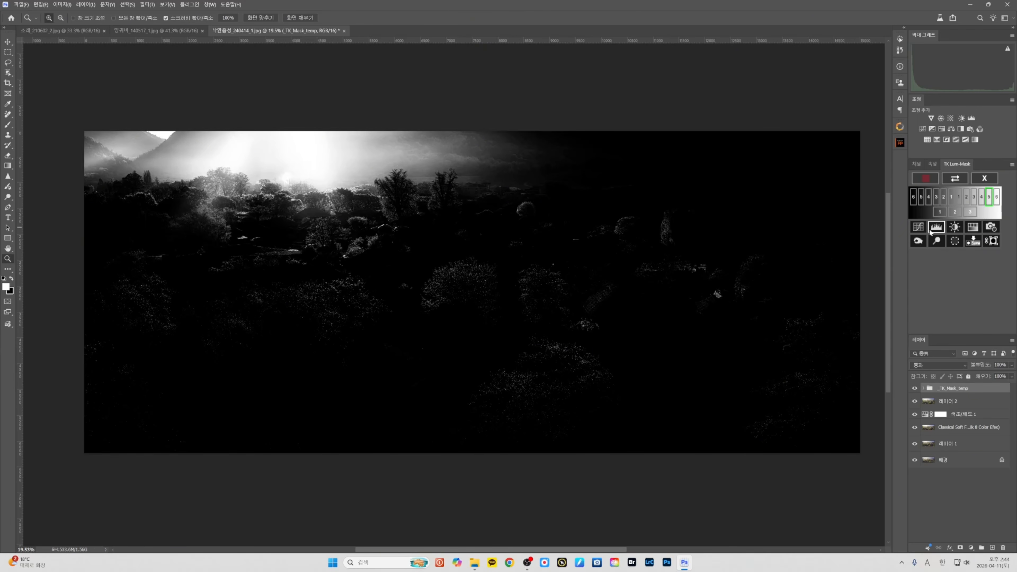
{"action": "left_click", "coordinate": [918, 227]}
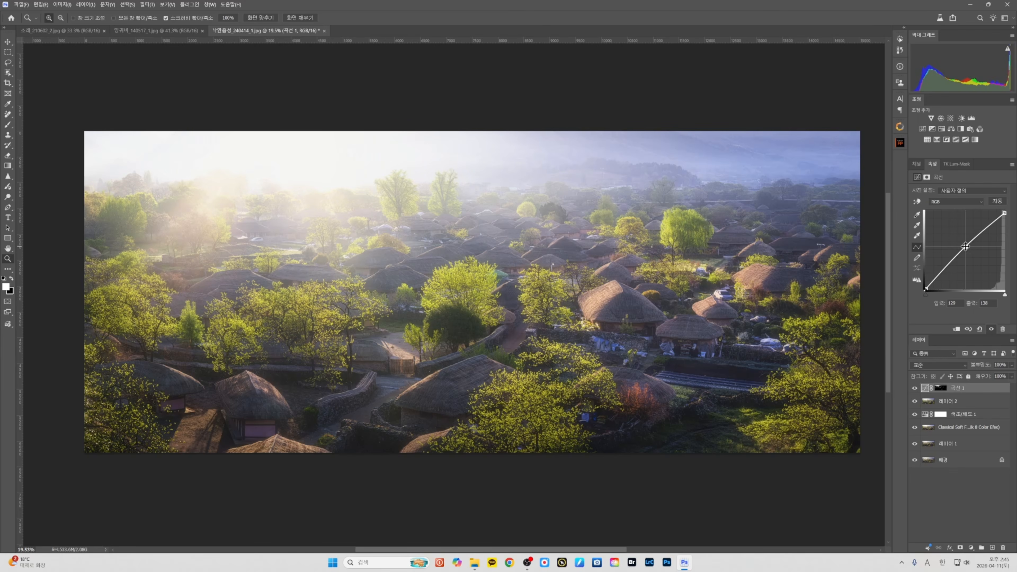
{"action": "left_click", "coordinate": [914, 387]}
{"action": "left_click", "coordinate": [914, 387]}
{"action": "left_click", "coordinate": [914, 387]}
{"action": "left_click", "coordinate": [914, 387]}
{"action": "left_click", "coordinate": [914, 387]}
- Stamp all visible layers into a new layer and check its highlight clipping with a temporary Levels adjustment
{"action": "key", "text": "ctrl+shift+alt+e"}
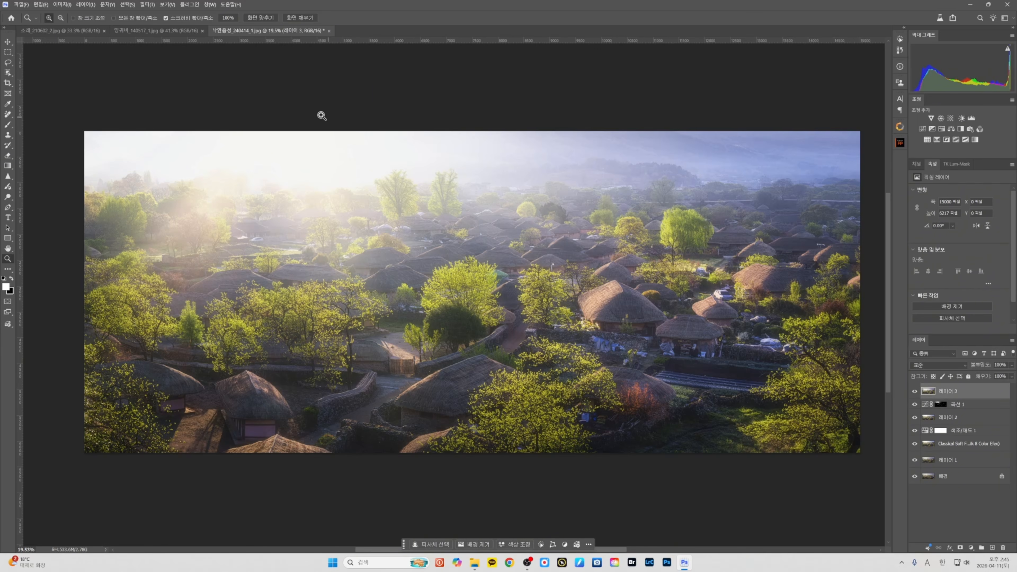
{"action": "left_click", "coordinate": [971, 119]}
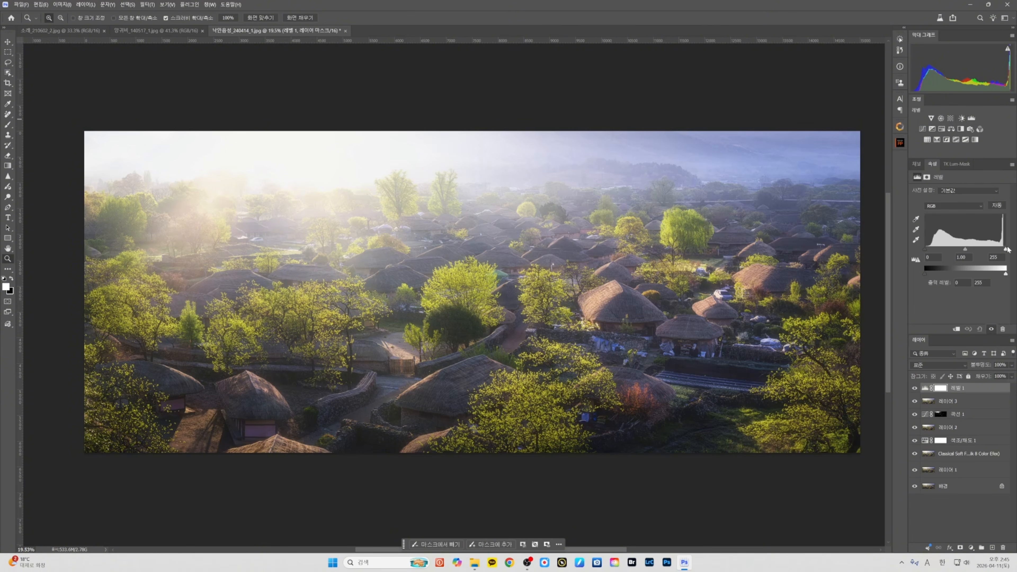
{"action": "left_click", "coordinate": [1006, 249], "text": "alt"}
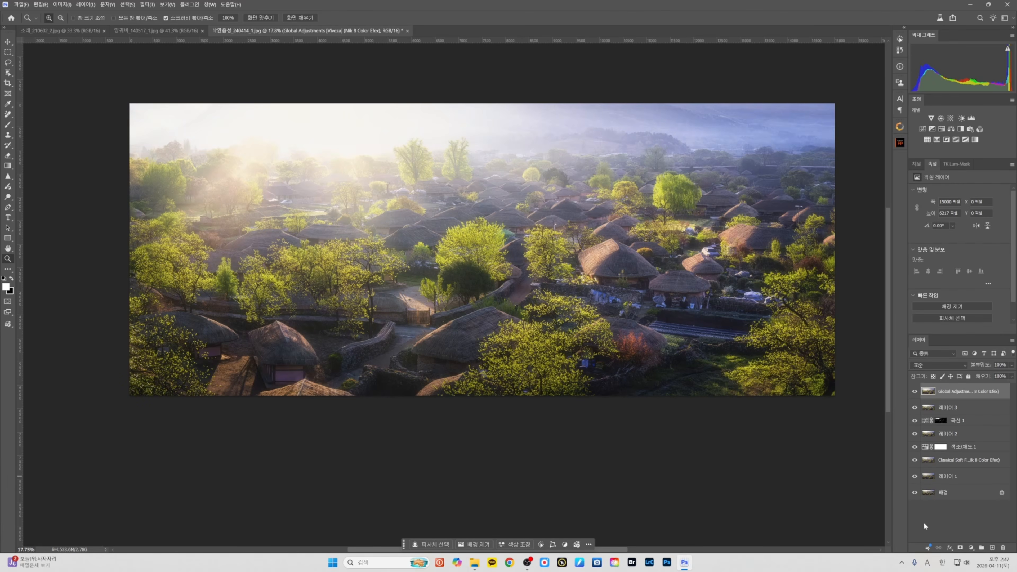
- Compare the edited village photo with the original background, toggle the Global Adjustments layer, and inspect the image up close
{"action": "left_click", "coordinate": [915, 492], "text": "alt"}
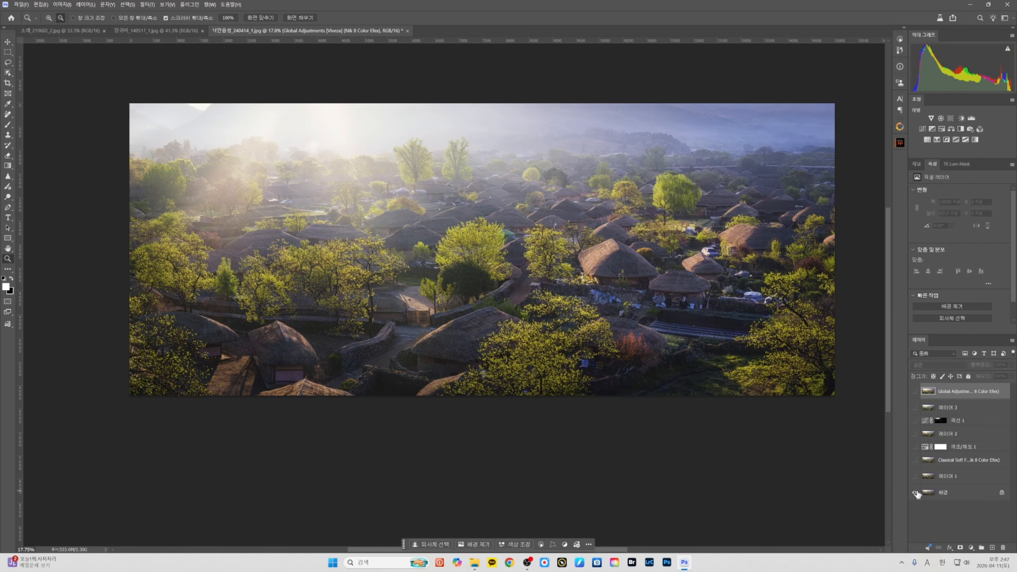
{"action": "left_click", "coordinate": [915, 493], "text": "alt"}
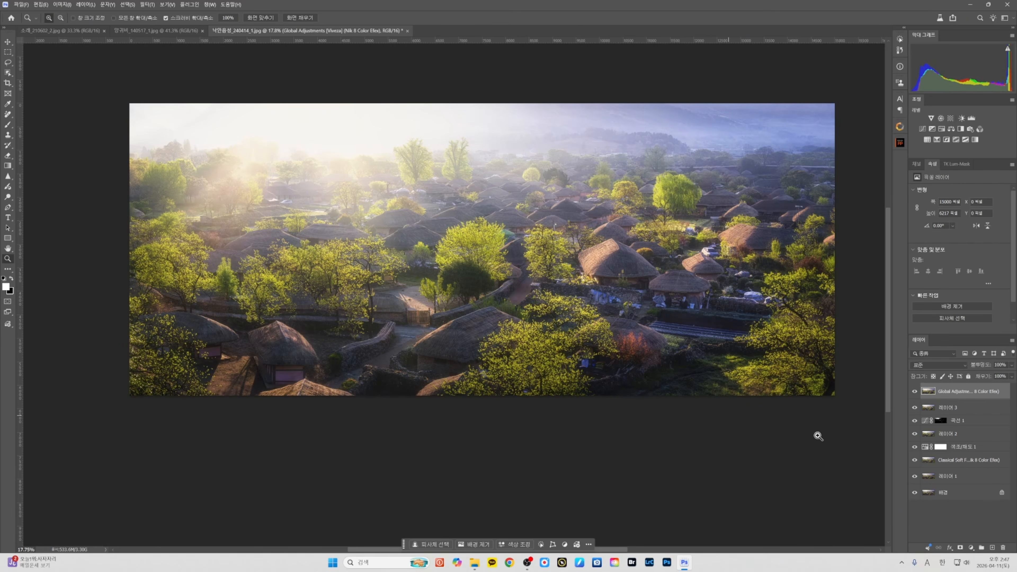
{"action": "left_click", "coordinate": [915, 391]}
{"action": "left_click", "coordinate": [914, 391]}
{"action": "left_click", "coordinate": [588, 281], "text": "alt"}
{"action": "left_click", "coordinate": [675, 273]}
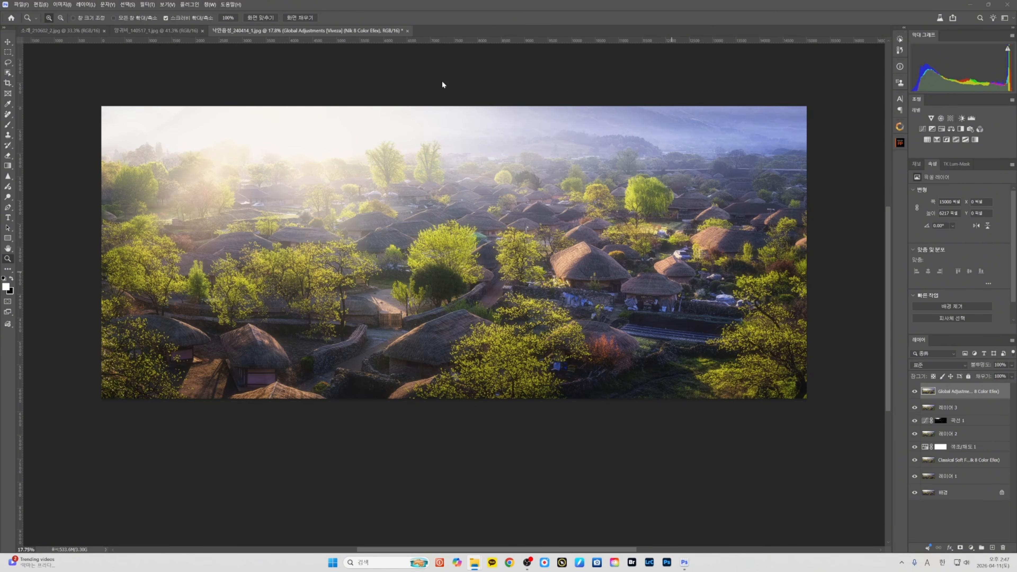
- Duplicate the poppy photo's background layer and open the copy in Nik Color Efex with the Classical Soft Focus filter
{"action": "left_click", "coordinate": [187, 30]}
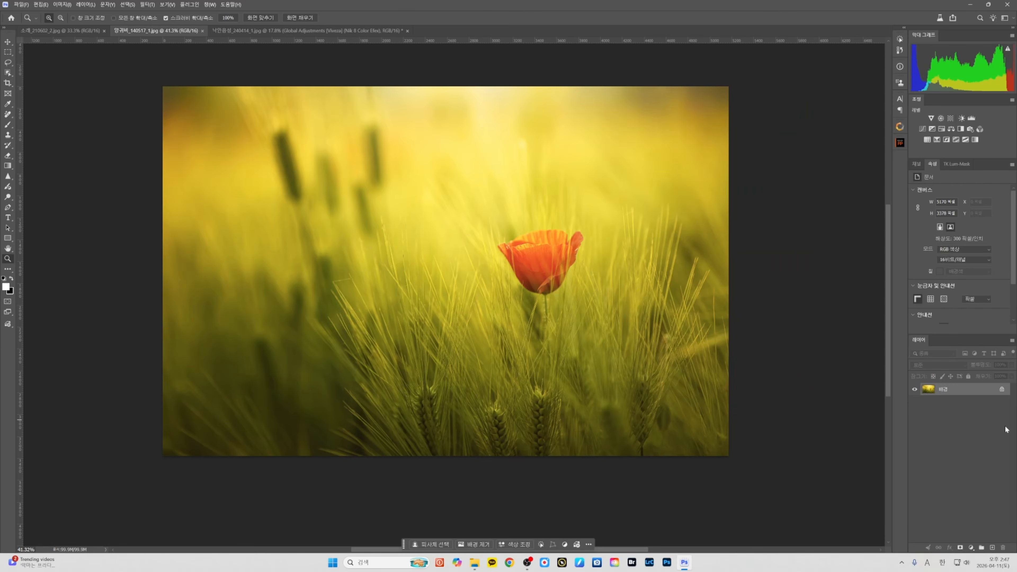
{"action": "key", "text": "ctrl+j"}
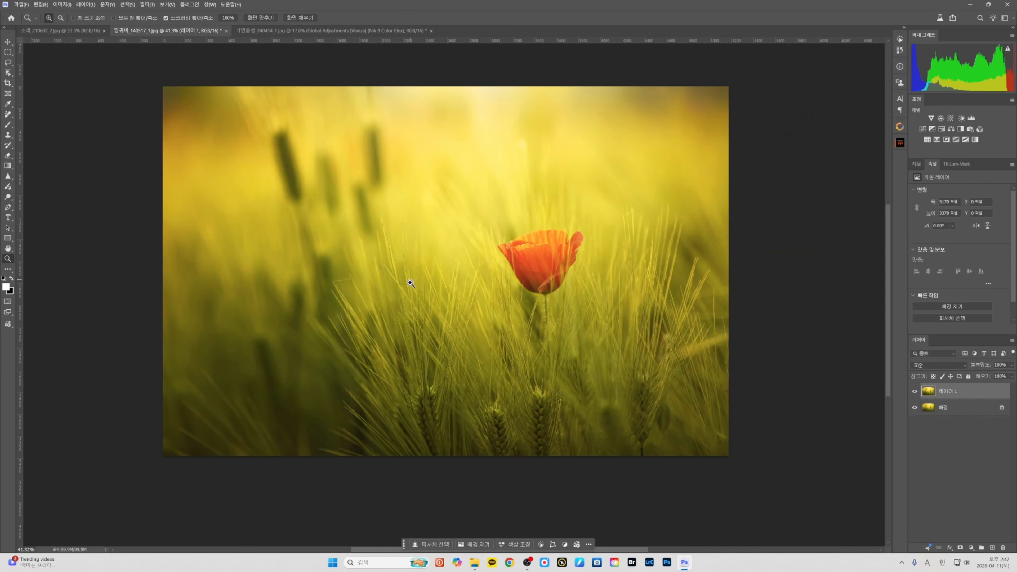
{"action": "scroll", "coordinate": [457, 299], "scroll_direction": "down", "scroll_amount": 1}
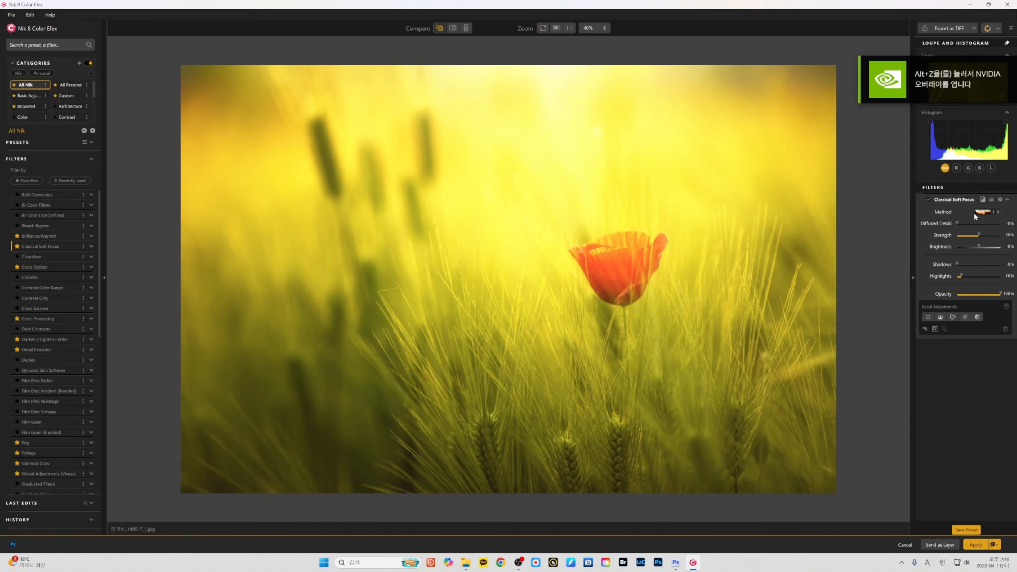
- Choose the second Soft Focus method, set Strength to 28% and Highlights to 16%, and lower Brightness slightly
{"action": "left_click", "coordinate": [982, 212]}
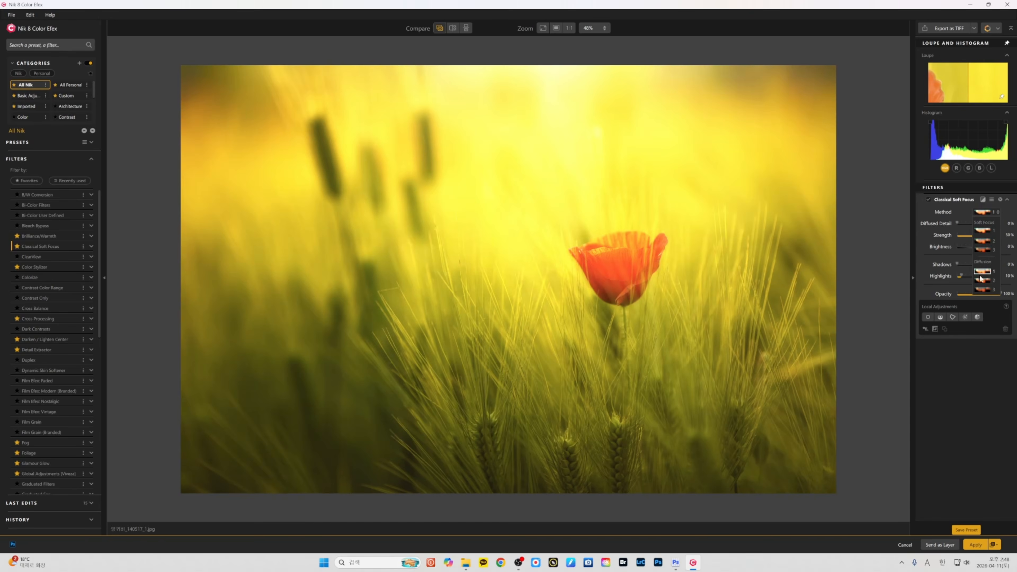
{"action": "left_click", "coordinate": [982, 241]}
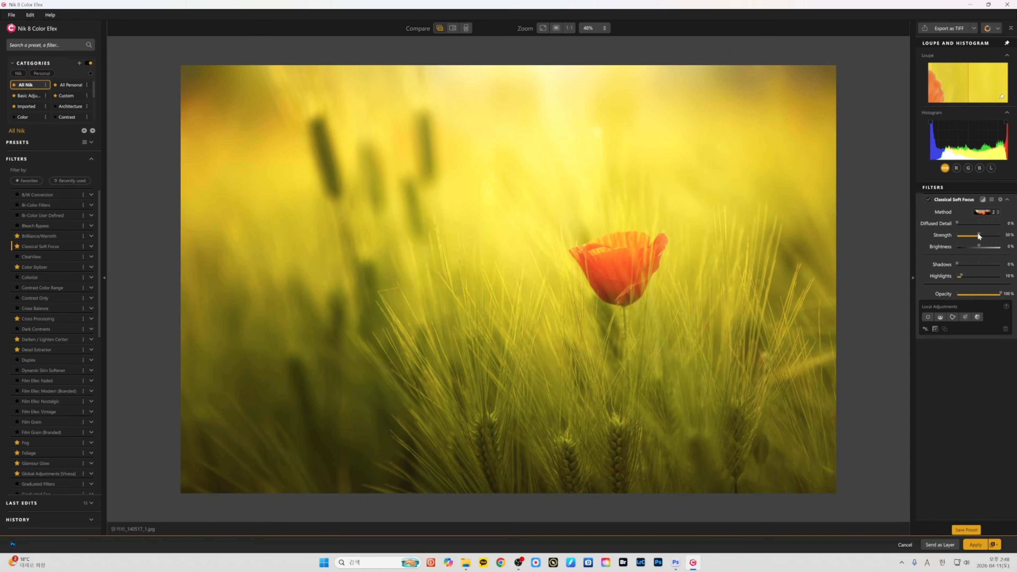
{"action": "mouse_move", "coordinate": [978, 235]}
{"action": "left_mouse_down"}
{"action": "mouse_move", "coordinate": [969, 234]}
{"action": "mouse_move", "coordinate": [977, 246]}
{"action": "left_mouse_up"}
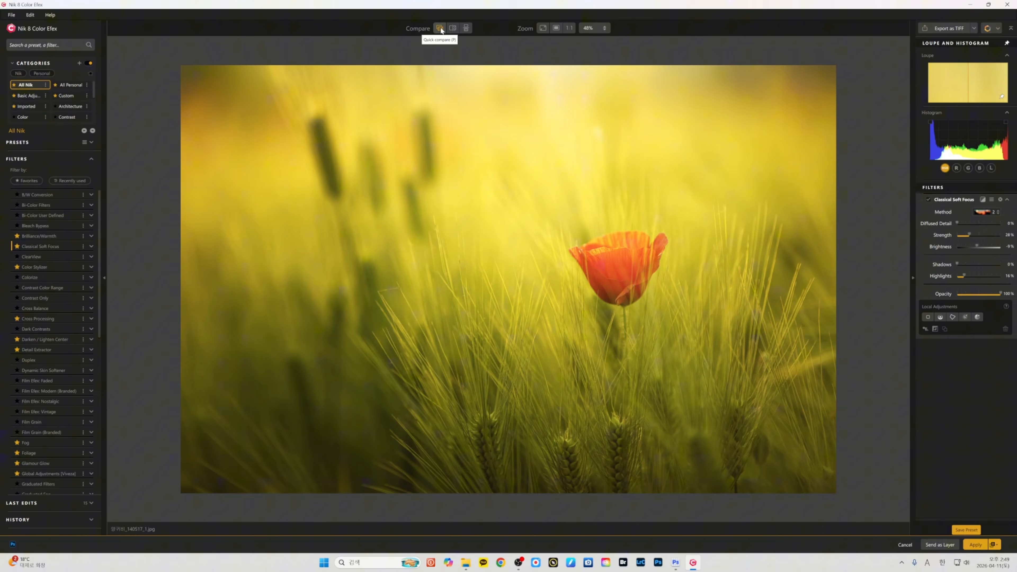
- Compare the soft focus effect with the original, set Diffused Detail to 29%, and apply the filter to the poppy photo
{"action": "left_click", "coordinate": [440, 28]}
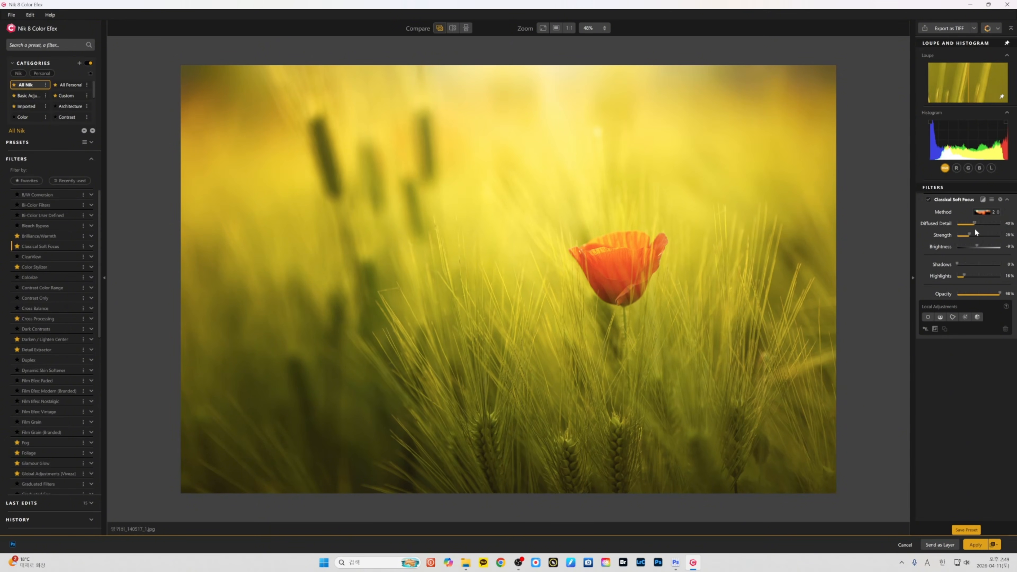
{"action": "left_click_drag", "start_coordinate": [975, 229], "coordinate": [971, 229]}
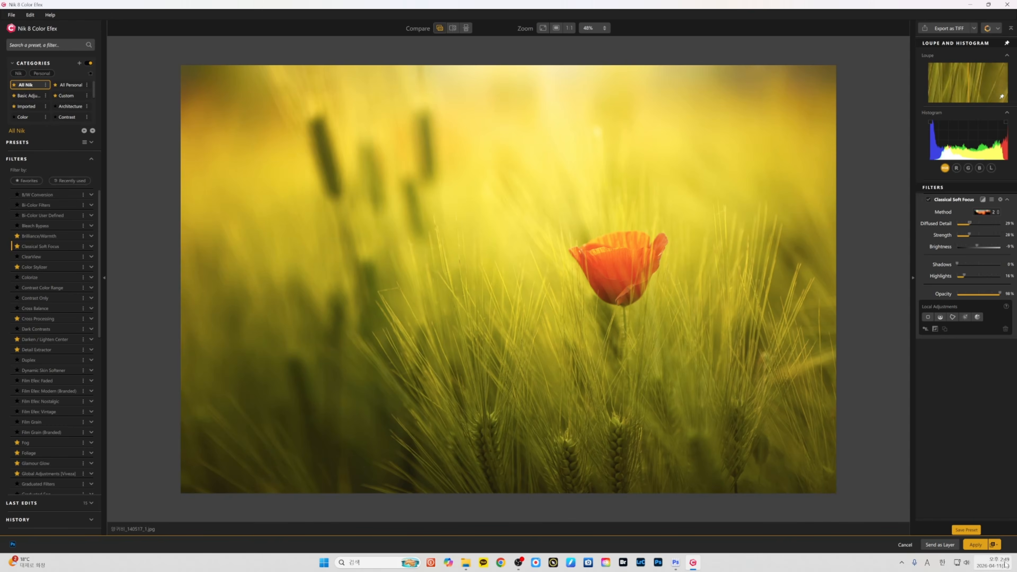
{"action": "left_click", "coordinate": [976, 544]}
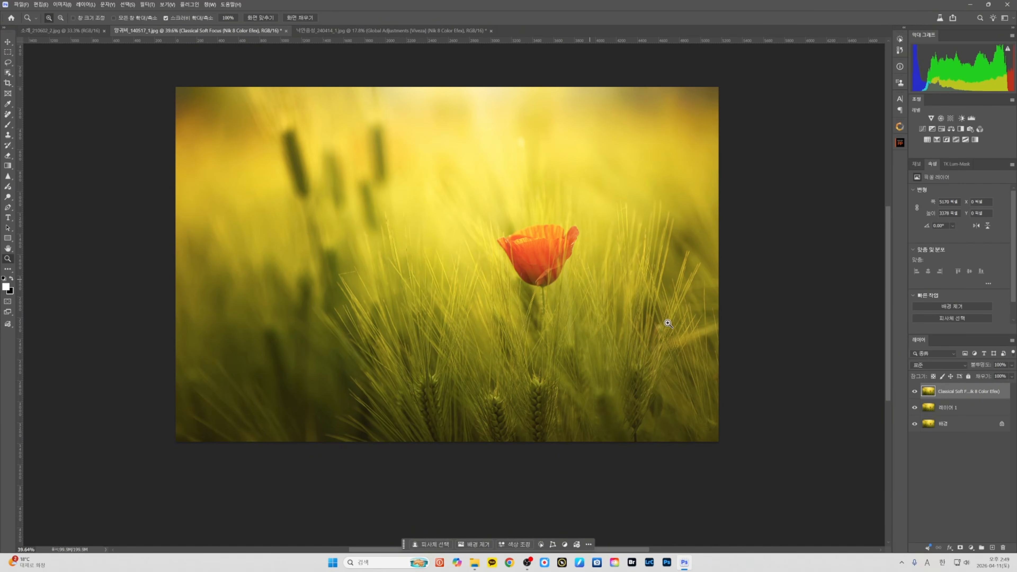
- Compare the poppy photo with and without the Classical Soft Focus layer
{"action": "left_click", "coordinate": [915, 392]}
{"action": "left_click", "coordinate": [915, 392]}
{"action": "left_click", "coordinate": [915, 391]}
{"action": "left_click", "coordinate": [915, 392]}
{"action": "scroll", "coordinate": [625, 363], "scroll_direction": "down", "scroll_amount": 3}
{"action": "left_click_drag", "start_coordinate": [515, 298], "coordinate": [554, 292]}
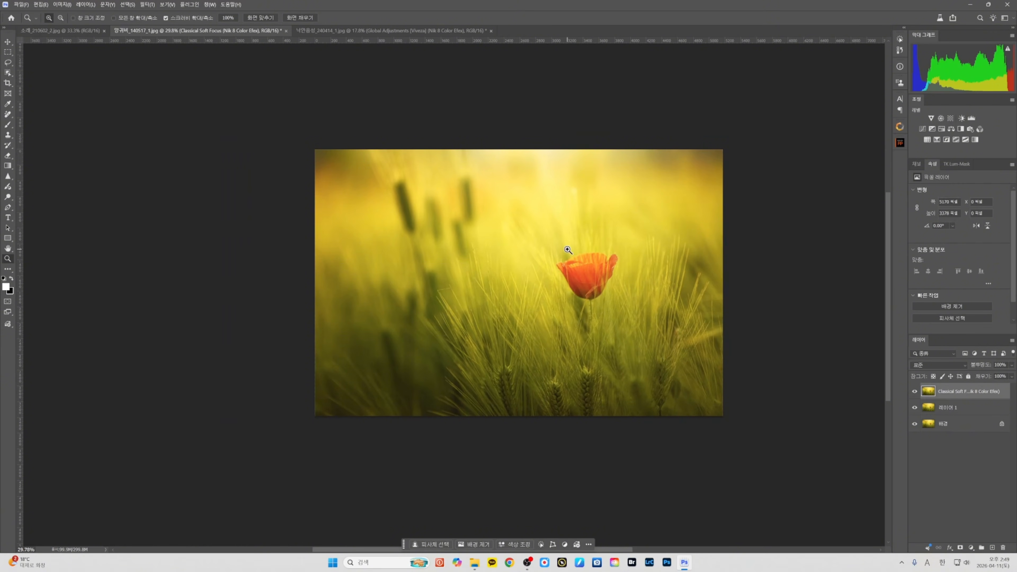
- Add a black-masked Curves adjustment lowering input 144 to output 127, reveal it with a gradient up from the photo's lower edge, and compare
{"action": "scroll", "coordinate": [598, 264], "scroll_direction": "up", "scroll_amount": 1}
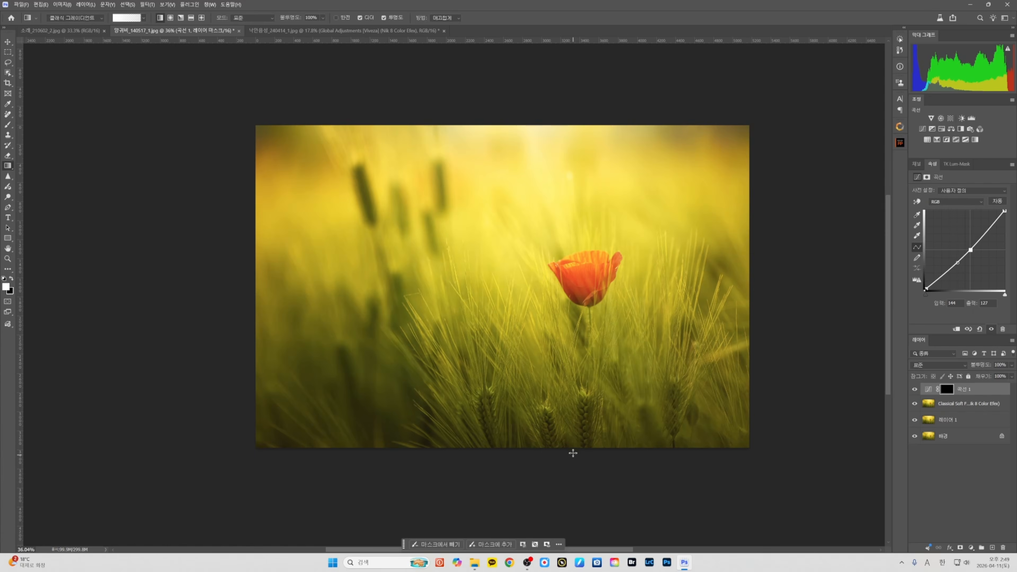
{"action": "left_click_drag", "start_coordinate": [564, 482], "coordinate": [564, 401]}
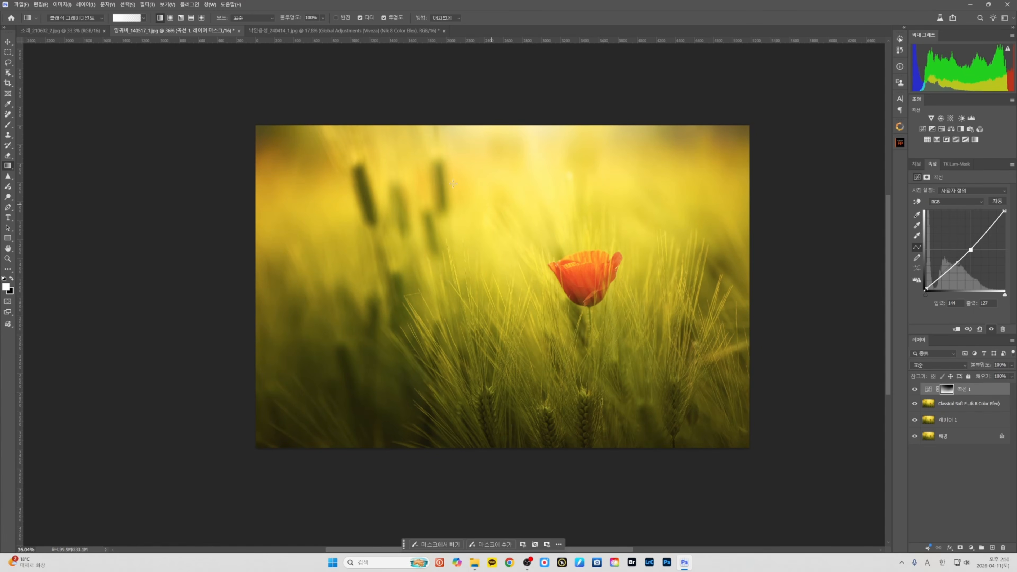
{"action": "left_click", "coordinate": [914, 388]}
{"action": "left_click", "coordinate": [914, 389]}
{"action": "scroll", "coordinate": [788, 348], "scroll_direction": "down", "scroll_amount": 3, "text": "alt"}
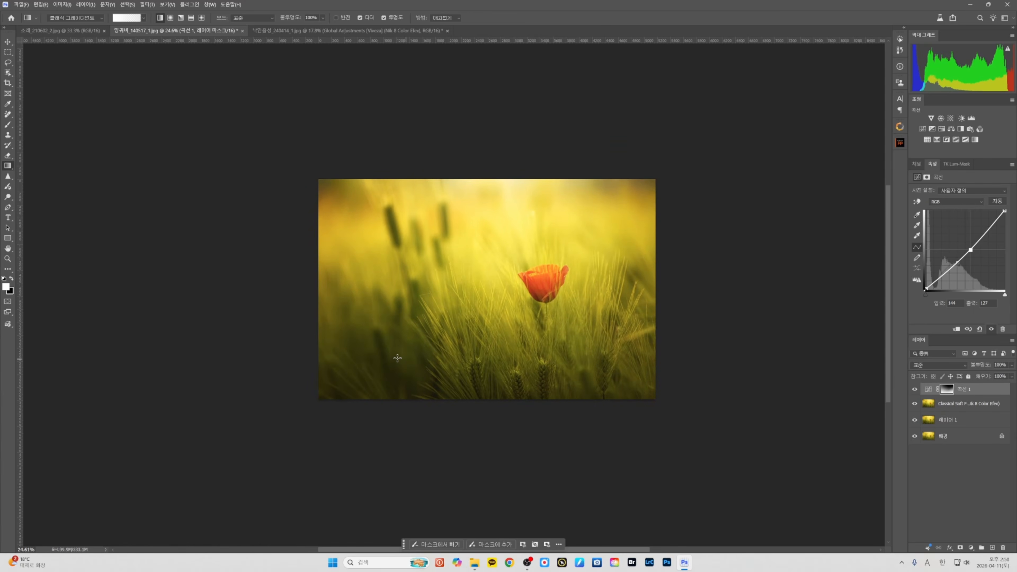
{"action": "scroll", "coordinate": [397, 357], "scroll_direction": "up", "scroll_amount": 3, "text": "alt"}
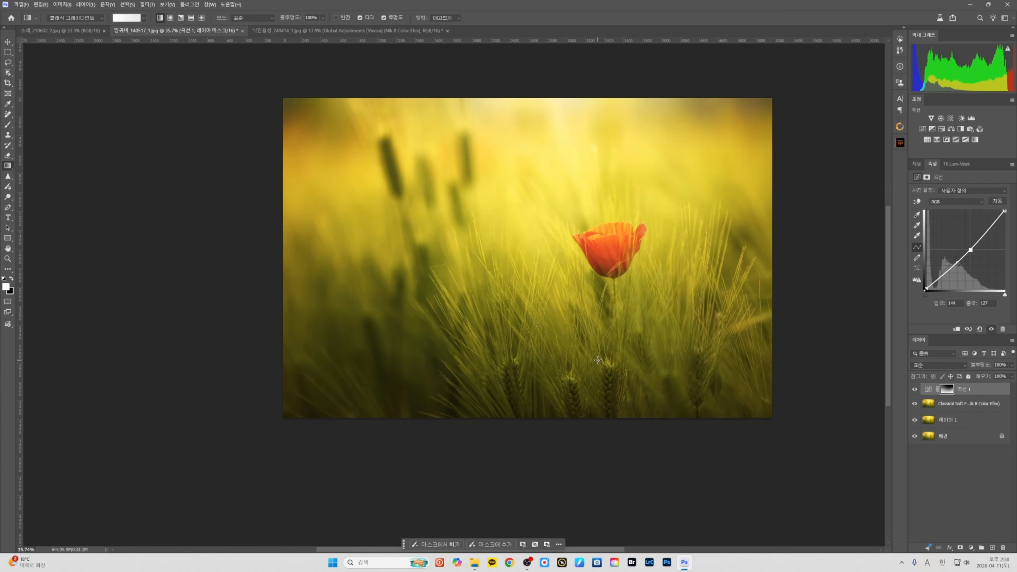
- Stamp the visible layers into a new layer and apply the Nik Color Efex Foliage filter with method 1 and reduced Enhance Foliage
{"action": "scroll", "coordinate": [601, 362], "scroll_direction": "down", "scroll_amount": 2, "text": "alt"}
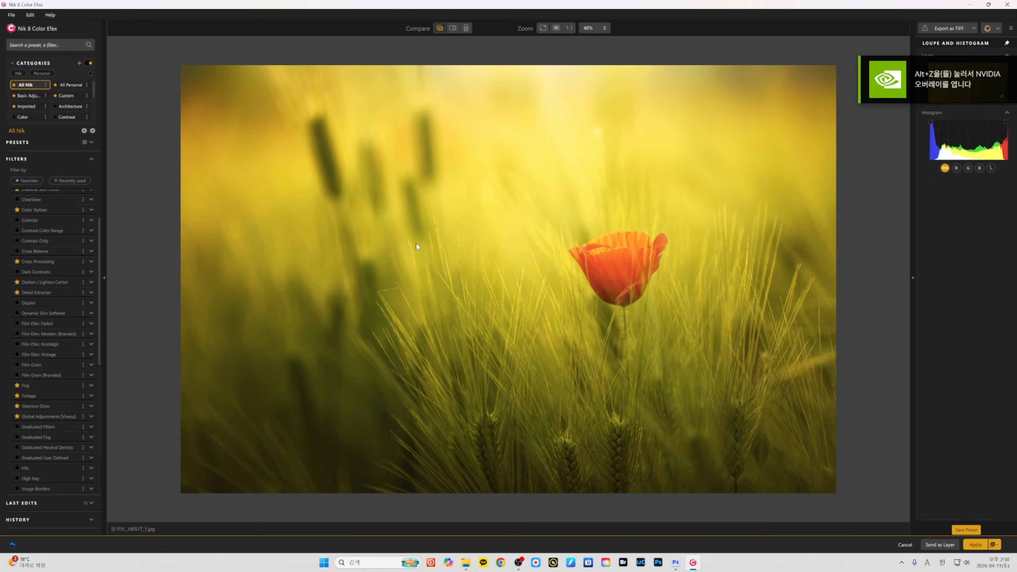
{"action": "scroll", "coordinate": [60, 337], "scroll_direction": "down", "scroll_amount": 3}
{"action": "left_click", "coordinate": [76, 339]}
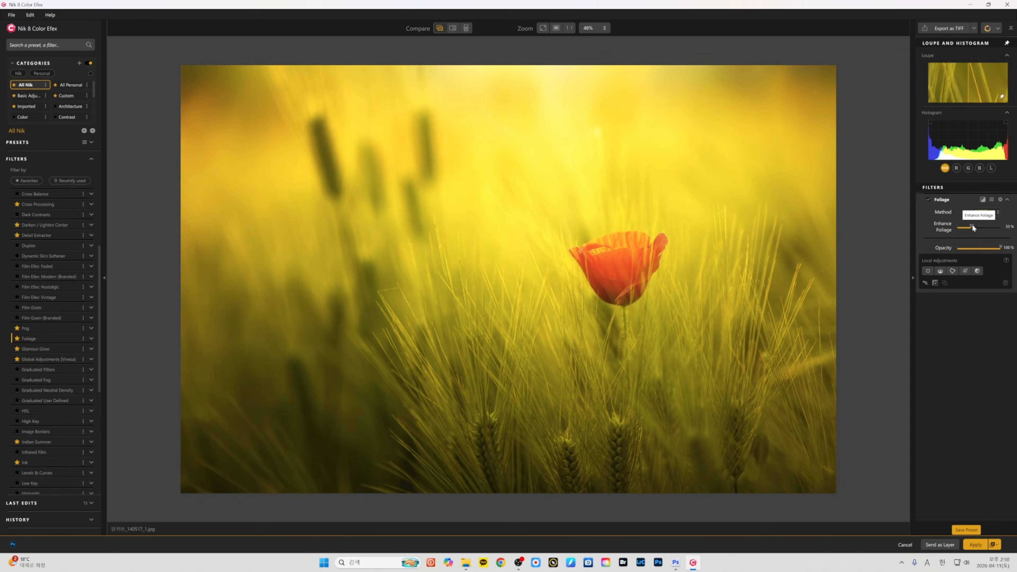
{"action": "left_click", "coordinate": [439, 28]}
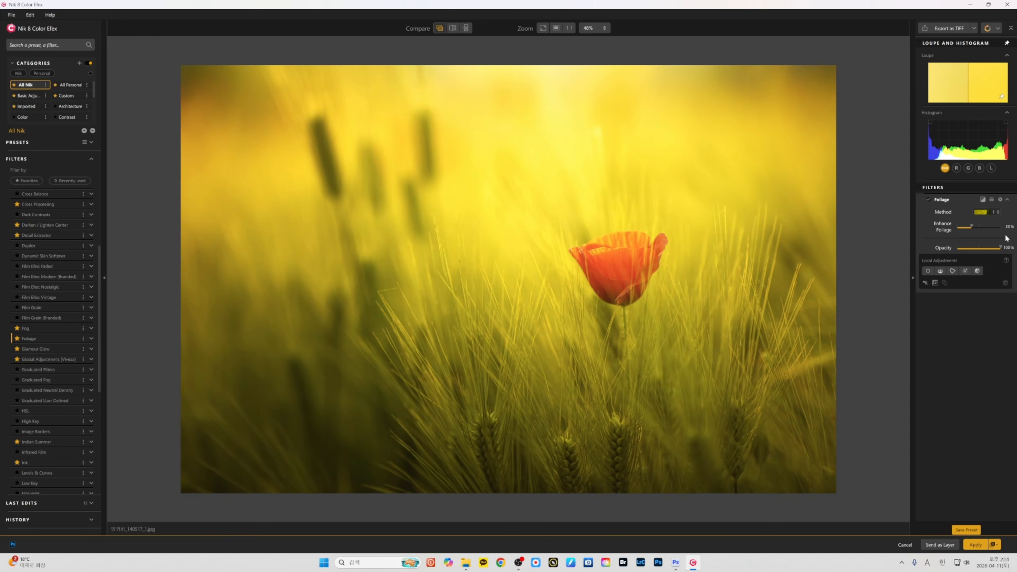
{"action": "left_click_drag", "start_coordinate": [971, 225], "coordinate": [963, 225]}
{"action": "left_click", "coordinate": [975, 544]}
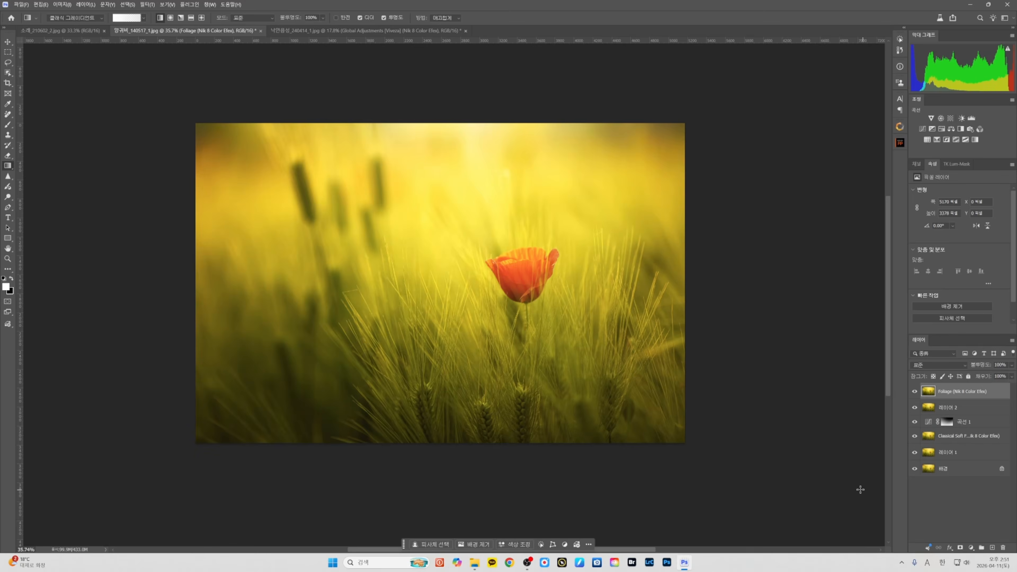
- Inspect the poppy photo at different magnifications with the Foliage layer shown and hidden
{"action": "left_click", "coordinate": [914, 391]}
{"action": "scroll", "coordinate": [691, 353], "scroll_direction": "down", "scroll_amount": 2}
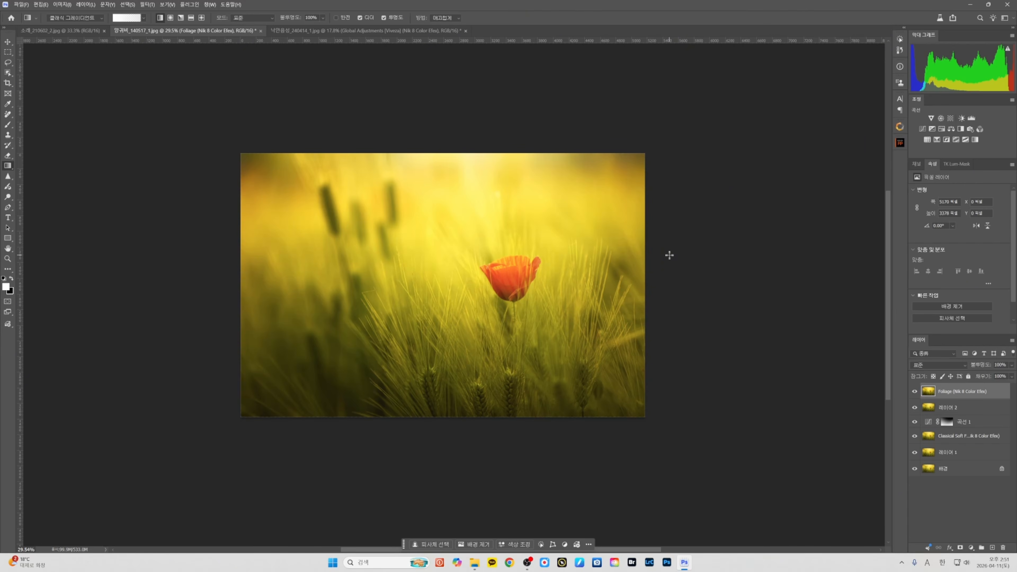
{"action": "scroll", "coordinate": [569, 265], "scroll_direction": "down", "scroll_amount": 1}
{"action": "scroll", "coordinate": [569, 265], "scroll_direction": "up", "scroll_amount": 2}
{"action": "scroll", "coordinate": [569, 265], "scroll_direction": "up", "scroll_amount": 1}
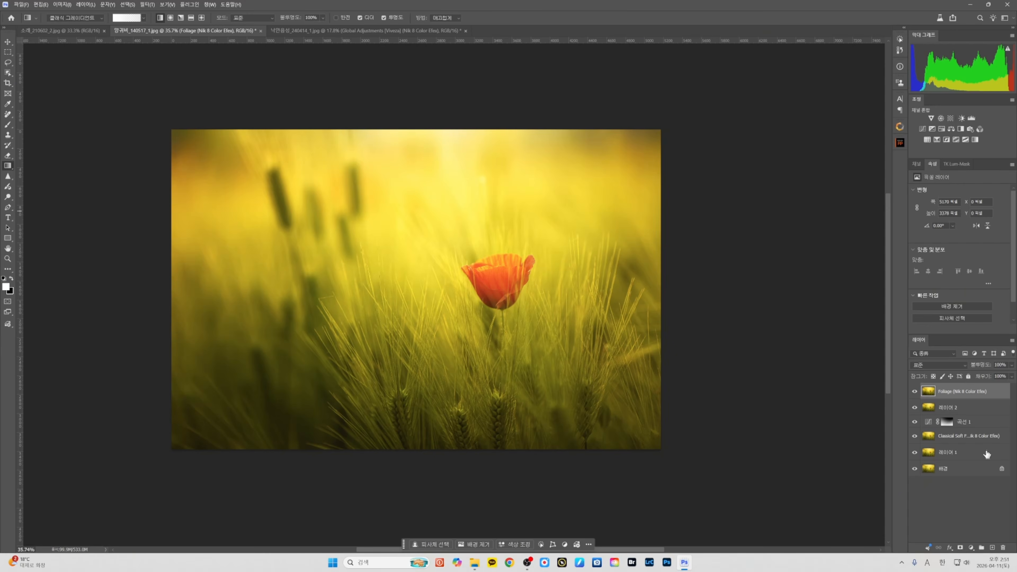
{"action": "left_click", "coordinate": [914, 392]}
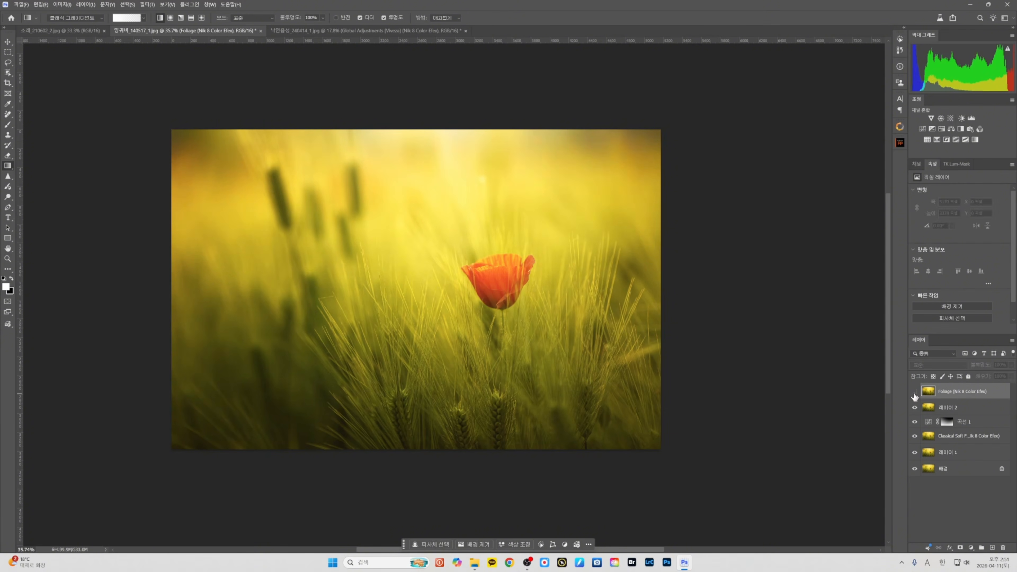
{"action": "left_click", "coordinate": [915, 392]}
- Add a luminosity mask of the bright tones to the Foliage layer and compare its effect
{"action": "left_click", "coordinate": [963, 165]}
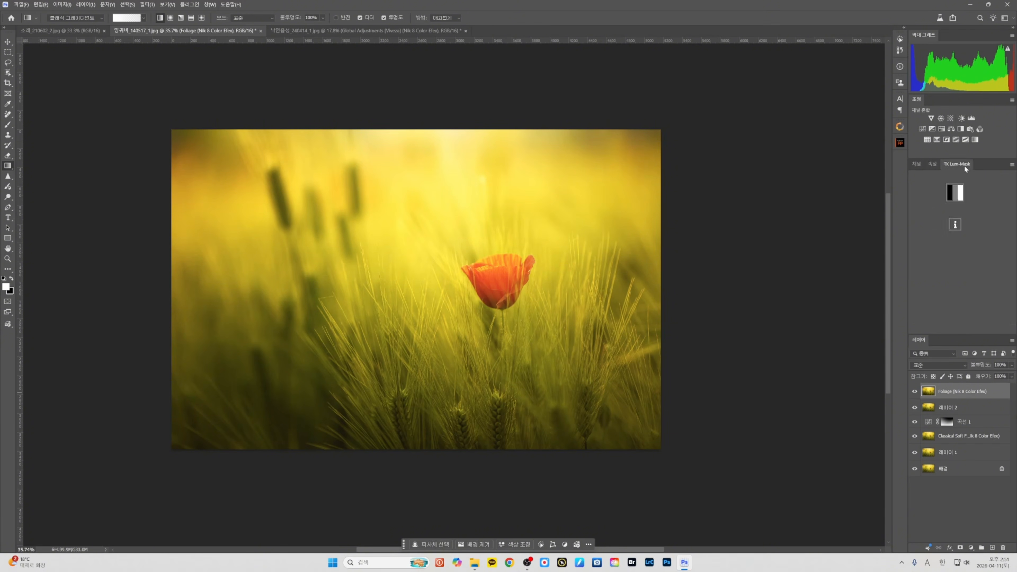
{"action": "left_click", "coordinate": [960, 547]}
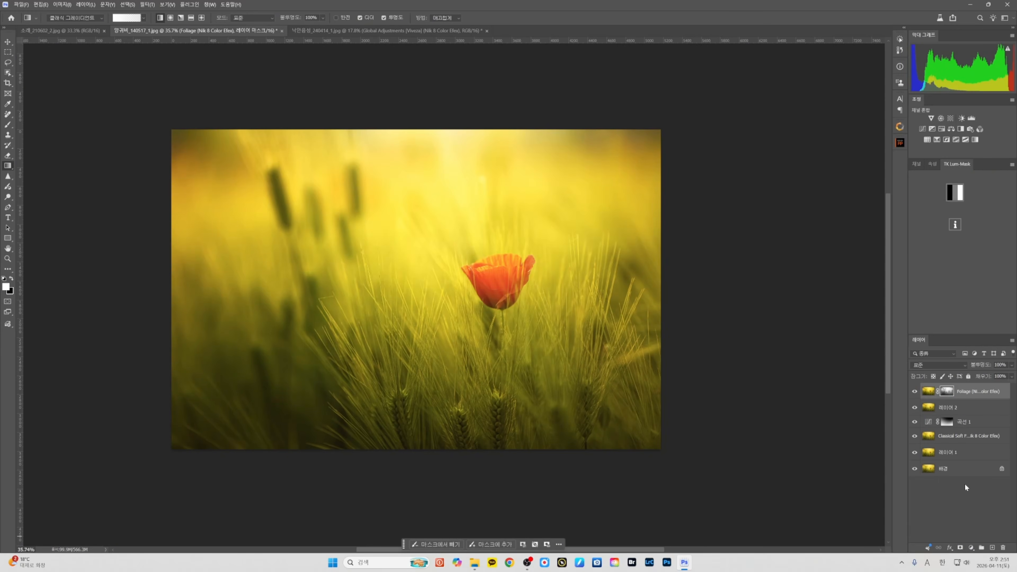
{"action": "scroll", "coordinate": [235, 247], "scroll_direction": "down", "scroll_amount": 2}
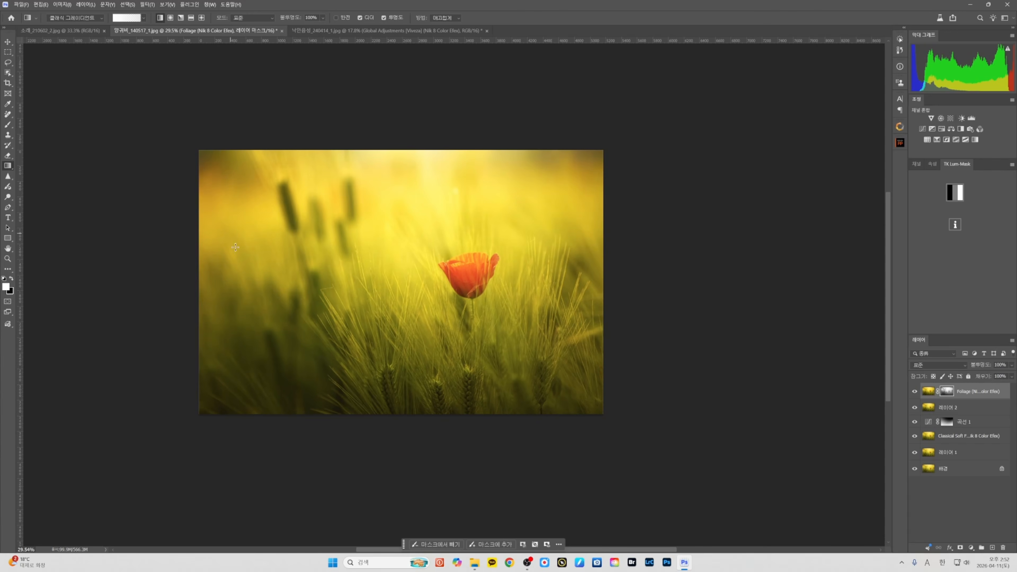
{"action": "left_click", "coordinate": [917, 391]}
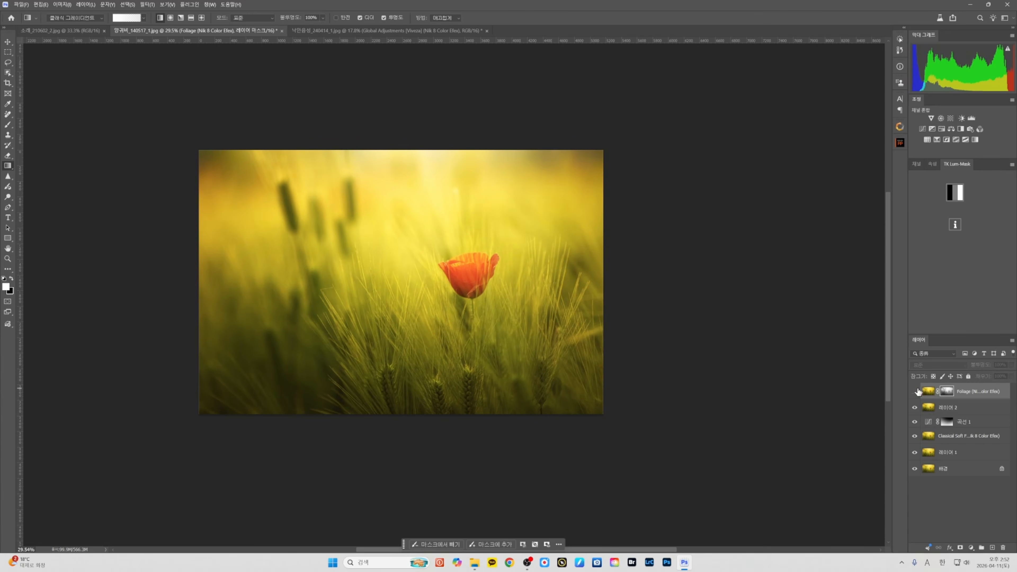
{"action": "left_click", "coordinate": [917, 391]}
{"action": "left_click", "coordinate": [917, 392]}
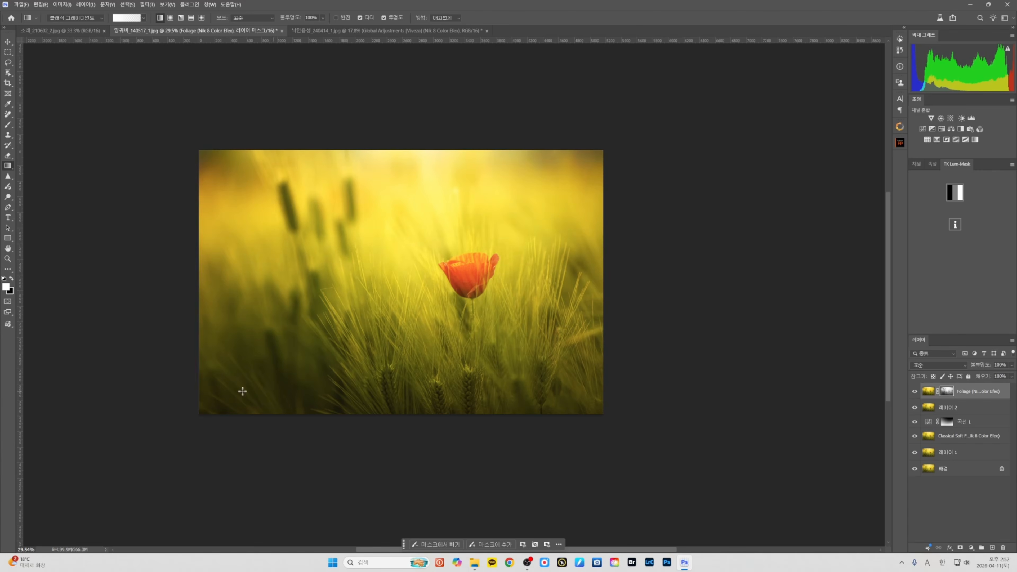
- Compare the edited poppy photo with its original background layer
{"action": "scroll", "coordinate": [568, 421], "scroll_direction": "down", "scroll_amount": 3}
{"action": "scroll", "coordinate": [513, 273], "scroll_direction": "left", "scroll_amount": 3}
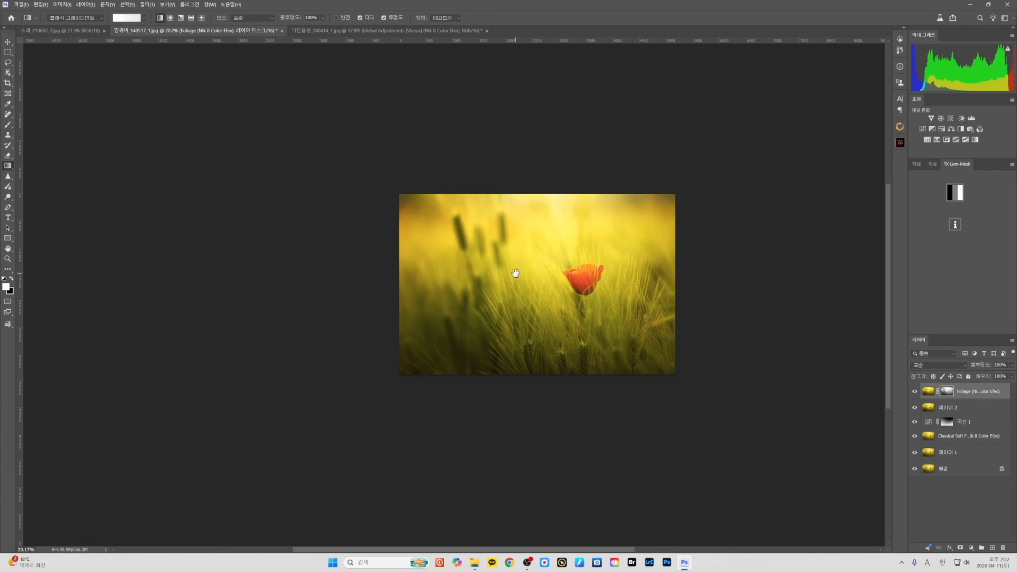
{"action": "left_click", "coordinate": [914, 468], "text": "alt"}
{"action": "left_click", "coordinate": [915, 469], "text": "alt"}
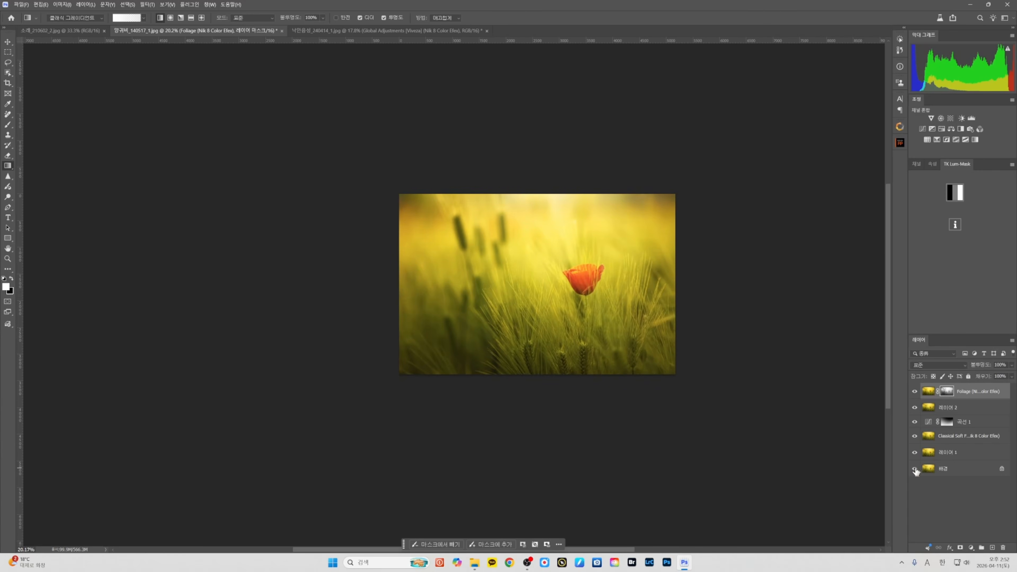
{"action": "left_click", "coordinate": [915, 469], "text": "alt"}
{"action": "left_click", "coordinate": [915, 469], "text": "alt"}
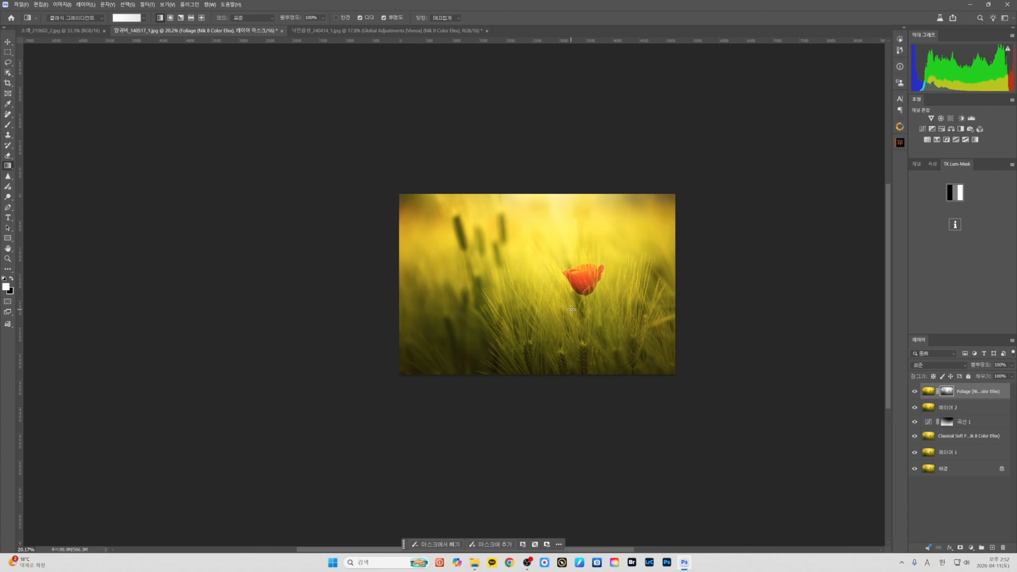
- Stamp all visible layers of the poppy photo into a new top layer
{"action": "scroll", "coordinate": [571, 309], "scroll_direction": "up", "scroll_amount": 2}
{"action": "scroll", "coordinate": [579, 316], "scroll_direction": "up", "scroll_amount": 1}
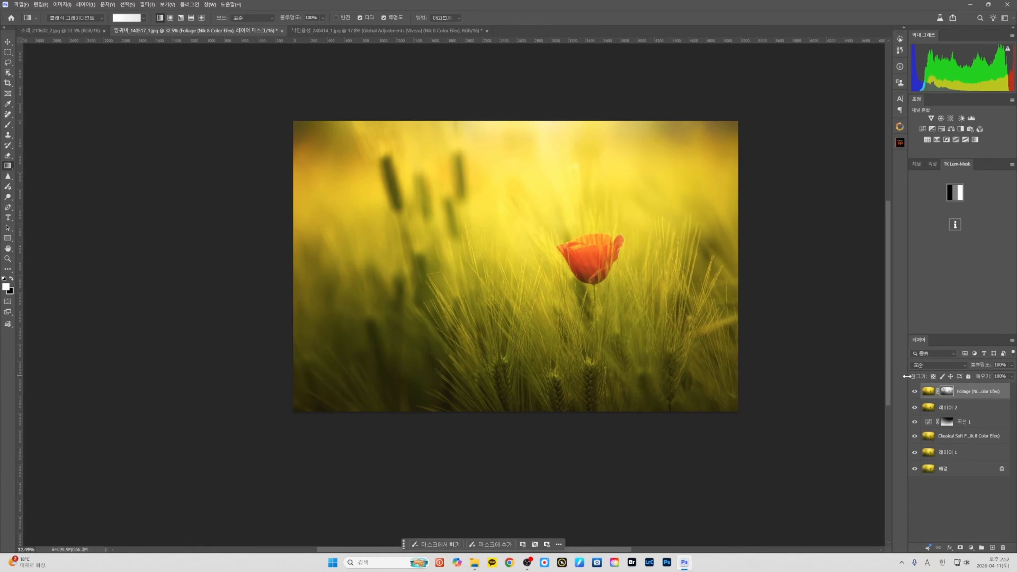
{"action": "key", "text": "ctrl+alt+shift+e"}
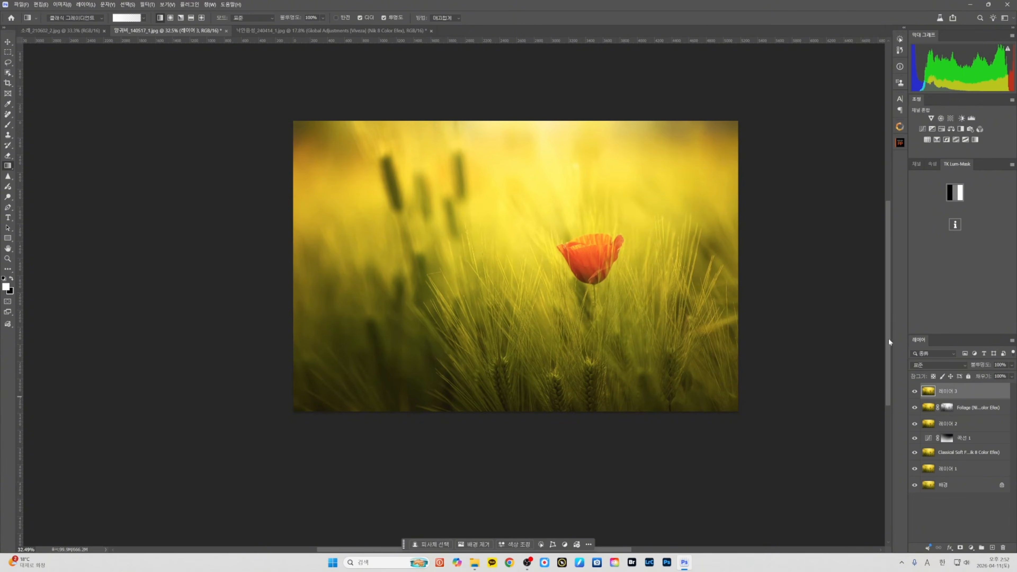
- Open the windmill photo in Nik Color Efex, add Classical Soft Focus and choose the second Diffusion method
{"action": "key", "text": "ctrl+shift+Tab"}
{"action": "scroll", "coordinate": [464, 269], "scroll_direction": "down", "scroll_amount": 2}
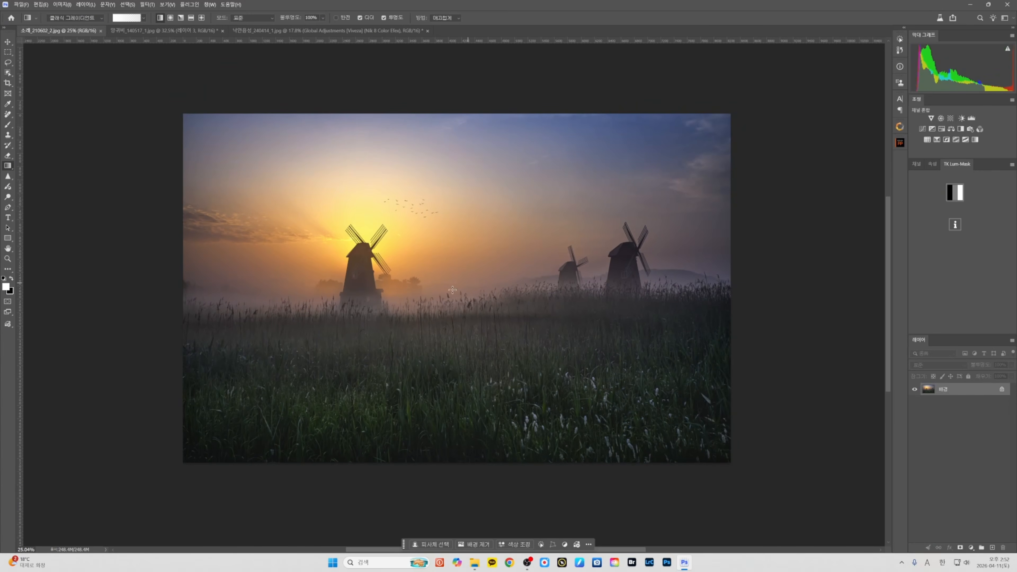
{"action": "scroll", "coordinate": [470, 227], "scroll_direction": "down", "scroll_amount": 1}
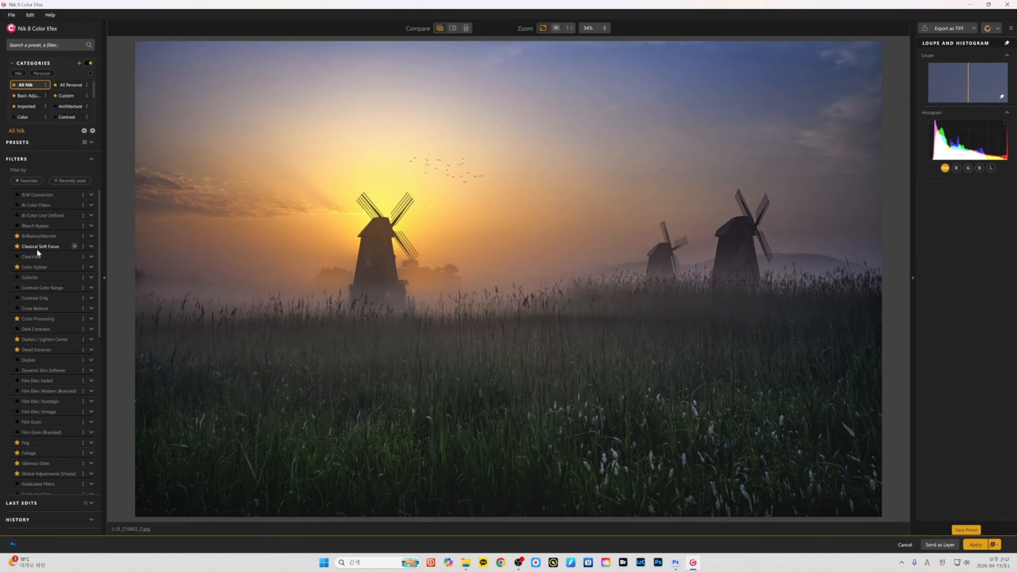
{"action": "left_click", "coordinate": [36, 249]}
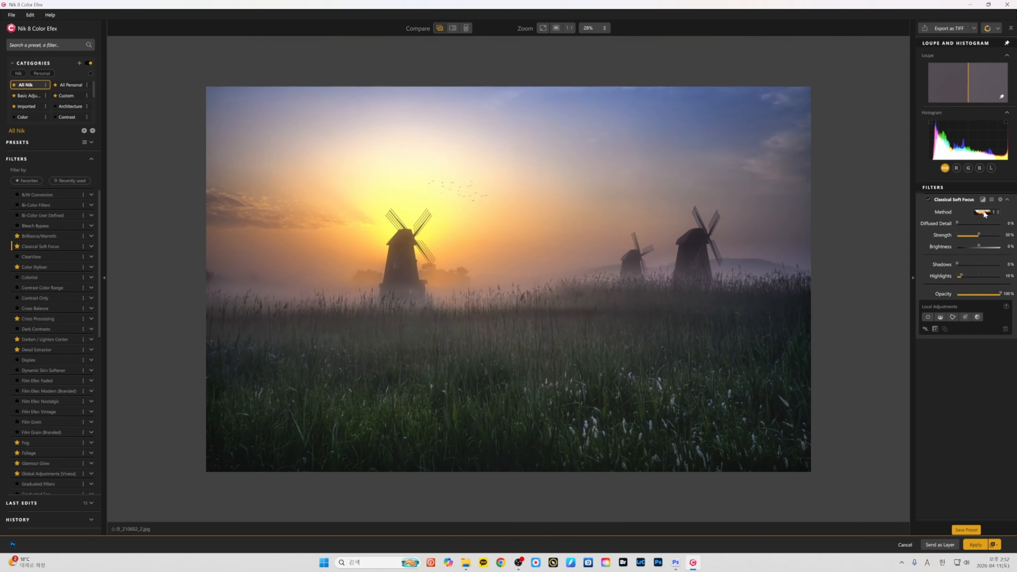
{"action": "left_click", "coordinate": [985, 213]}
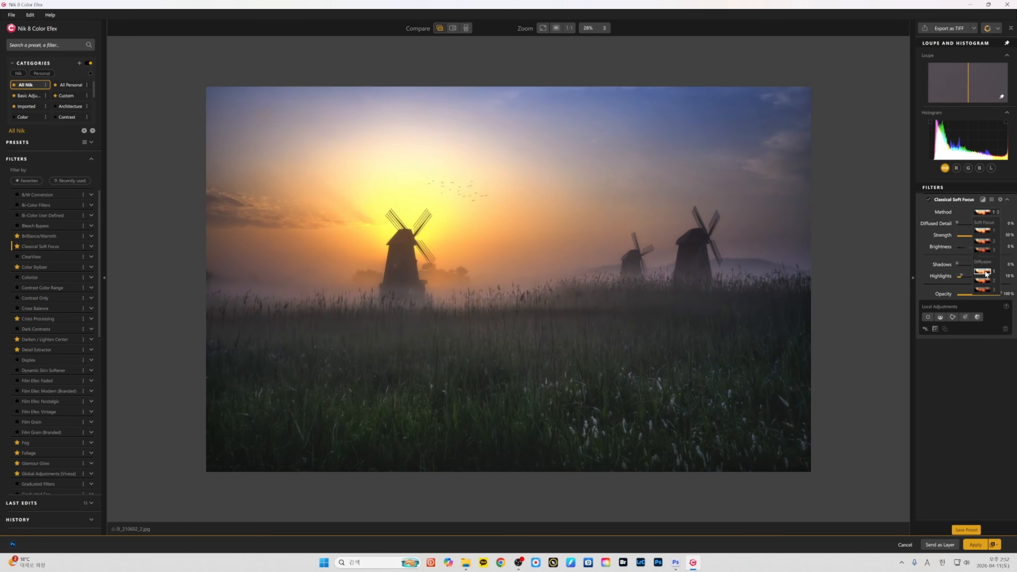
{"action": "left_click", "coordinate": [984, 280]}
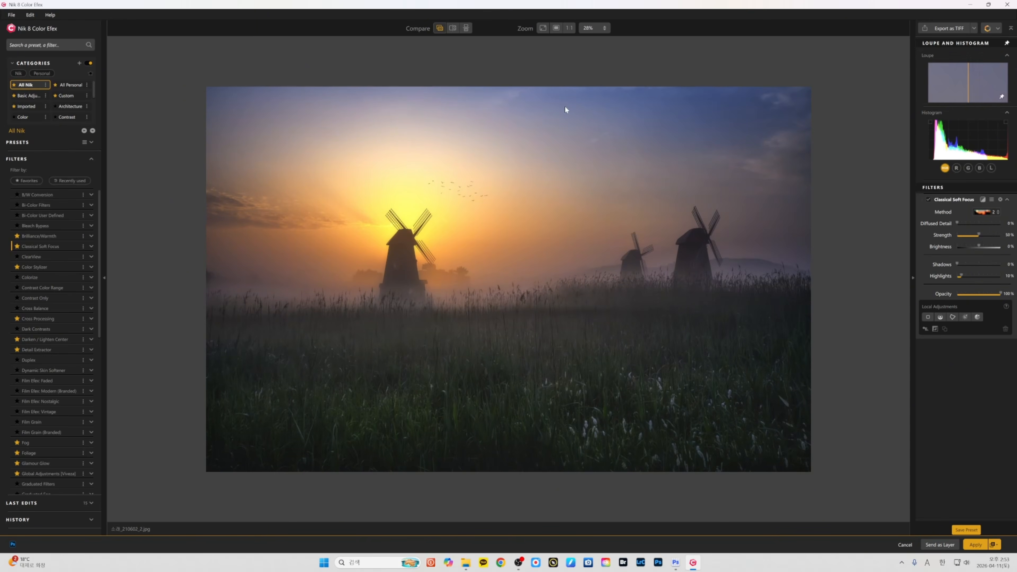
- Compare the windmill photo with and without the Classical Soft Focus effect
{"action": "left_click", "coordinate": [439, 28]}
{"action": "left_click", "coordinate": [439, 28]}
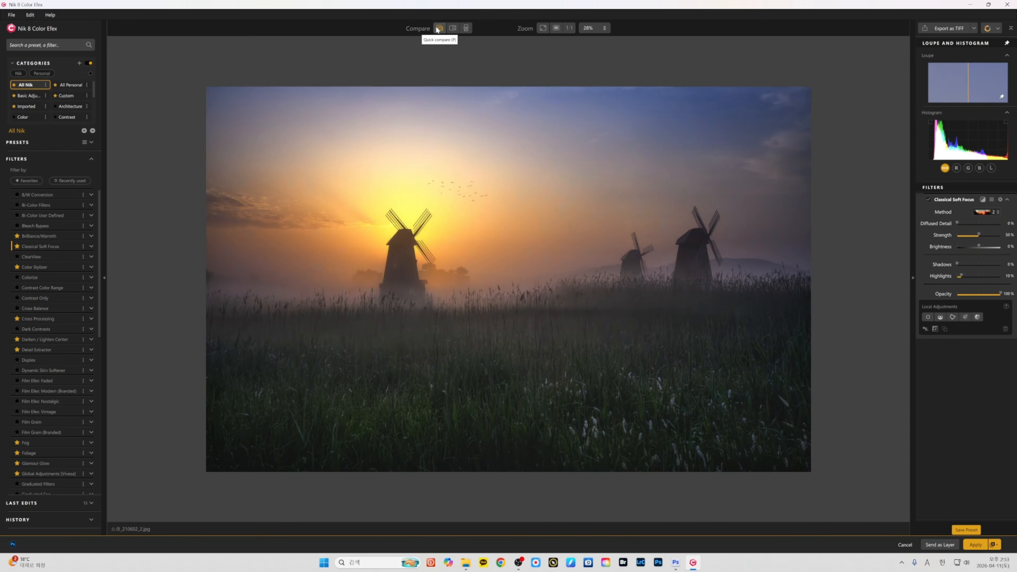
{"action": "left_click", "coordinate": [439, 28]}
{"action": "left_click", "coordinate": [439, 28]}
{"action": "left_click", "coordinate": [439, 28]}
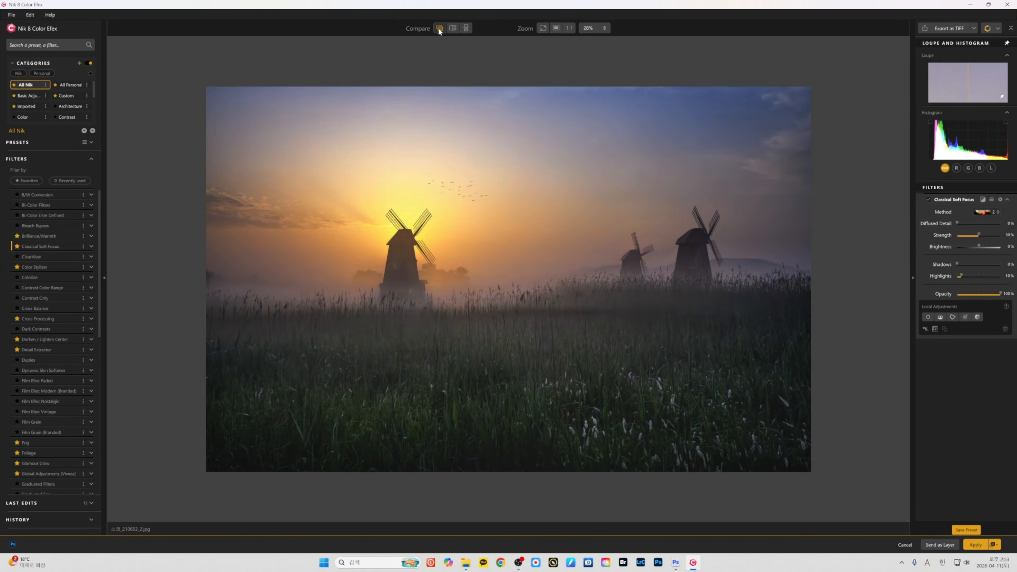
{"action": "left_click", "coordinate": [439, 28]}
- Set Strength to 28%, Shadows to 21%, Highlights to 46% and Diffused Detail to 36%, and apply Classical Soft Focus to the windmill photo
{"action": "left_click_drag", "start_coordinate": [981, 247], "coordinate": [977, 275]}
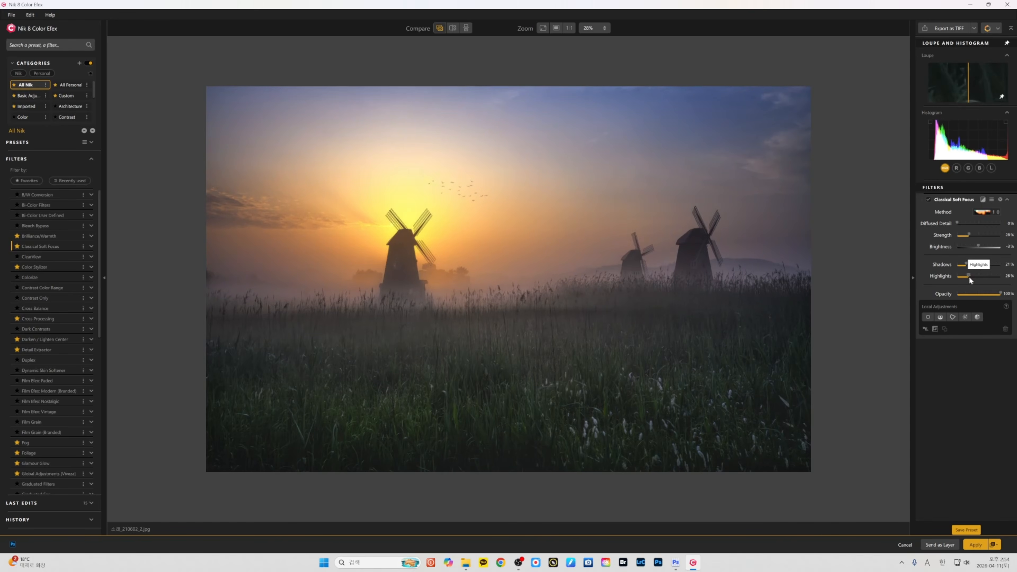
{"action": "left_click", "coordinate": [439, 29]}
{"action": "left_click", "coordinate": [440, 31]}
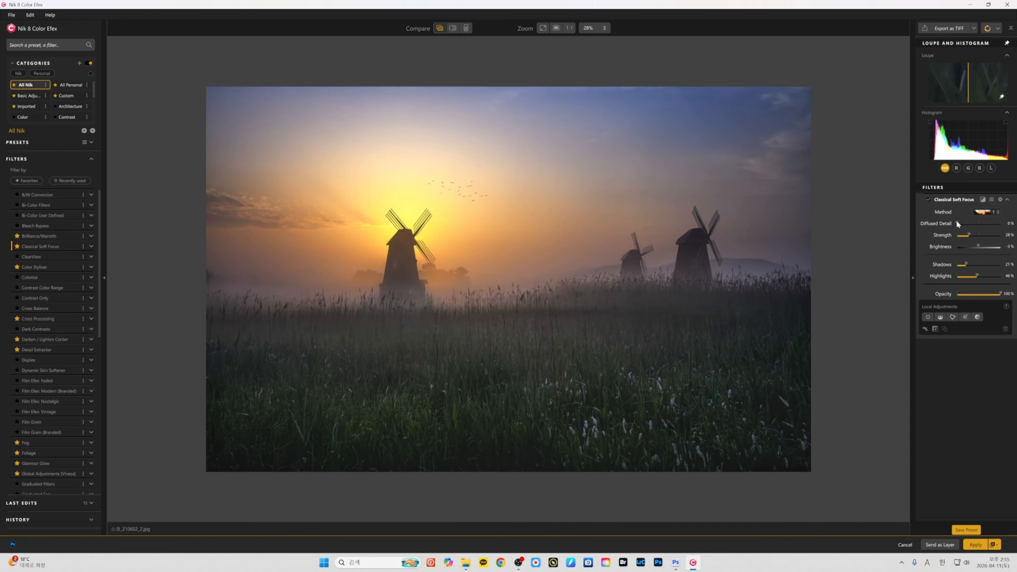
{"action": "mouse_move", "coordinate": [957, 224]}
{"action": "left_mouse_down"}
{"action": "mouse_move", "coordinate": [996, 224]}
{"action": "mouse_move", "coordinate": [972, 223]}
{"action": "left_mouse_up"}
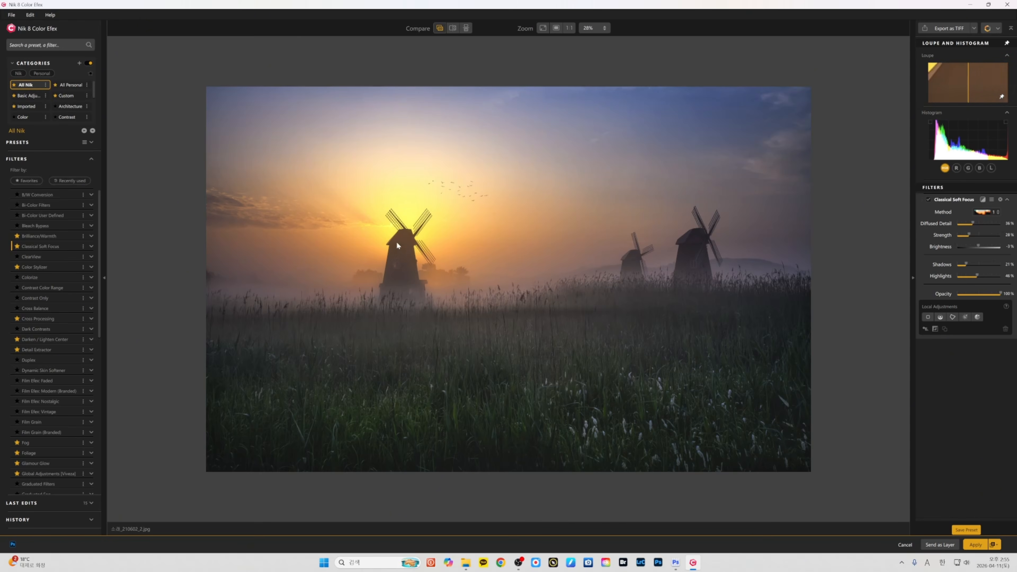
{"action": "scroll", "coordinate": [396, 245], "scroll_direction": "up", "scroll_amount": 1}
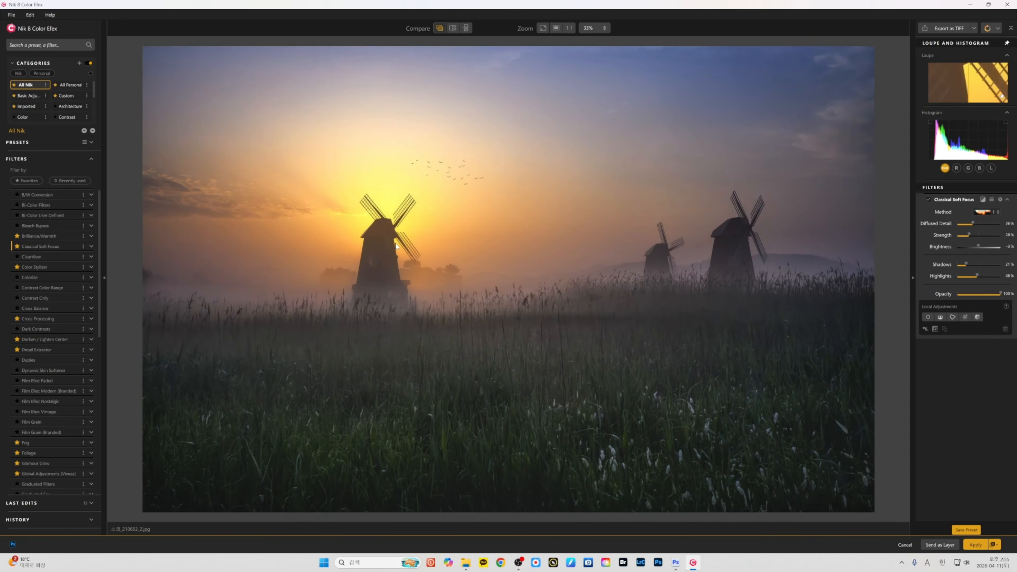
{"action": "scroll", "coordinate": [396, 246], "scroll_direction": "down", "scroll_amount": 1}
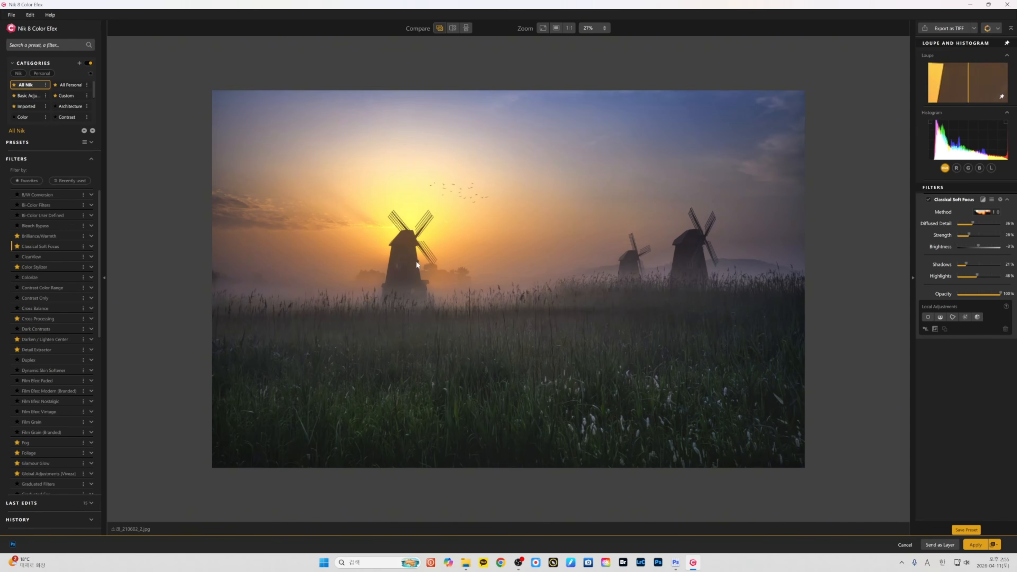
{"action": "left_click", "coordinate": [977, 545]}
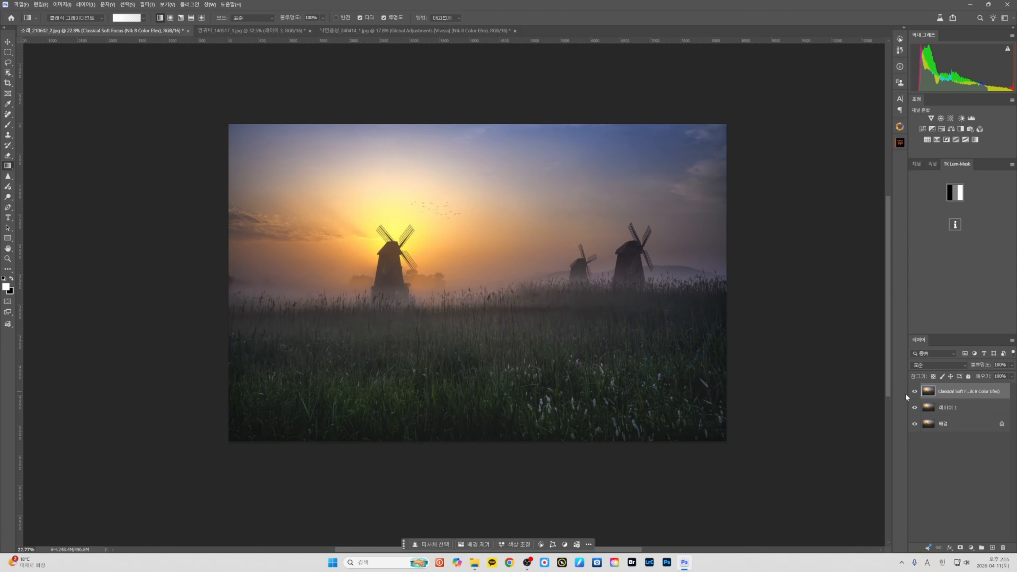
- Compare the windmill photo with the Classical Soft Focus layer hidden and shown
{"action": "left_click", "coordinate": [914, 391]}
{"action": "left_click", "coordinate": [914, 392]}
{"action": "left_click", "coordinate": [915, 393]}
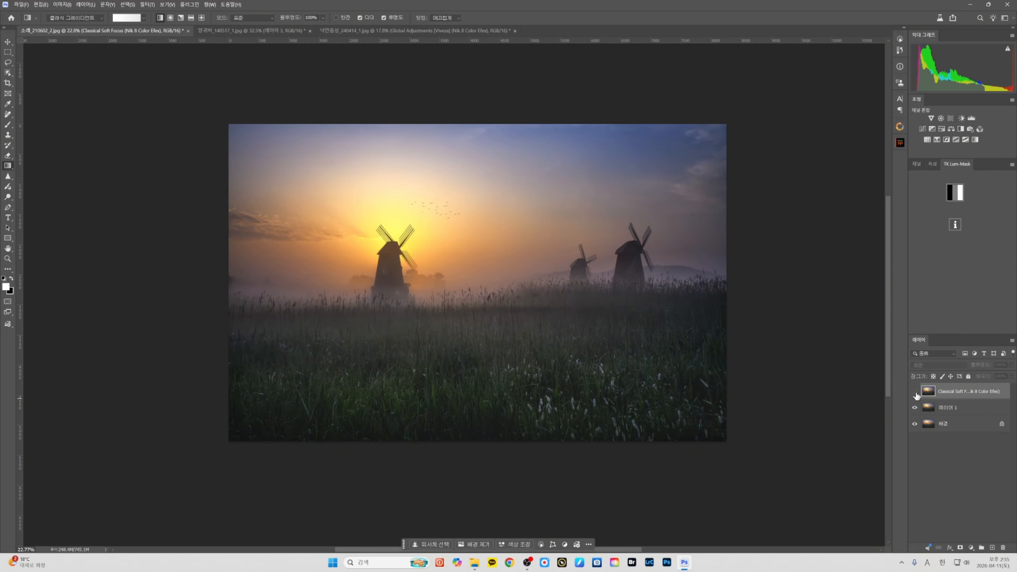
{"action": "left_click", "coordinate": [914, 392]}
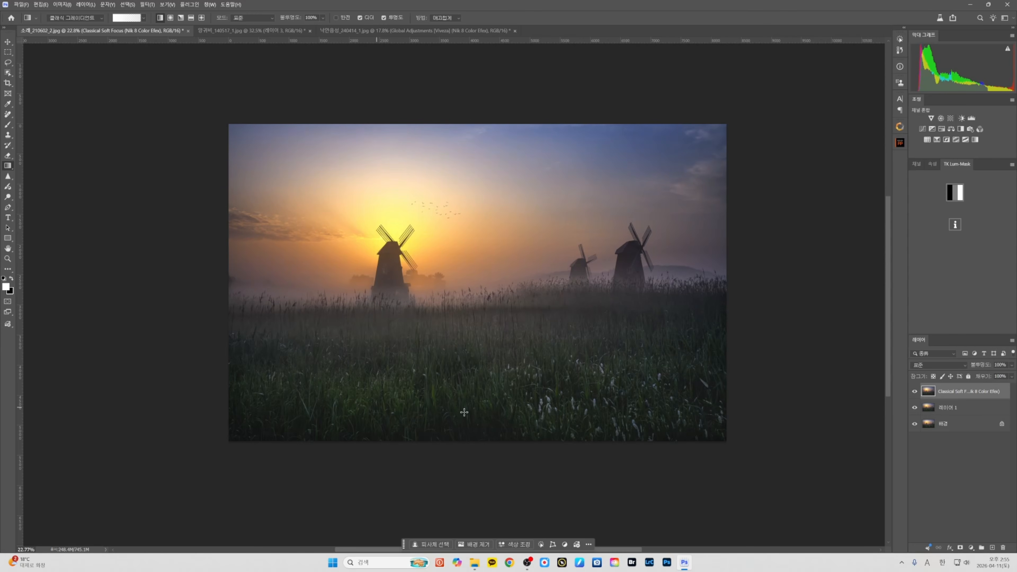
- Add a Curves layer raising black to output 21 and input 114 to output 128, and invert its mask to black
{"action": "scroll", "coordinate": [497, 381], "scroll_direction": "up", "scroll_amount": 1}
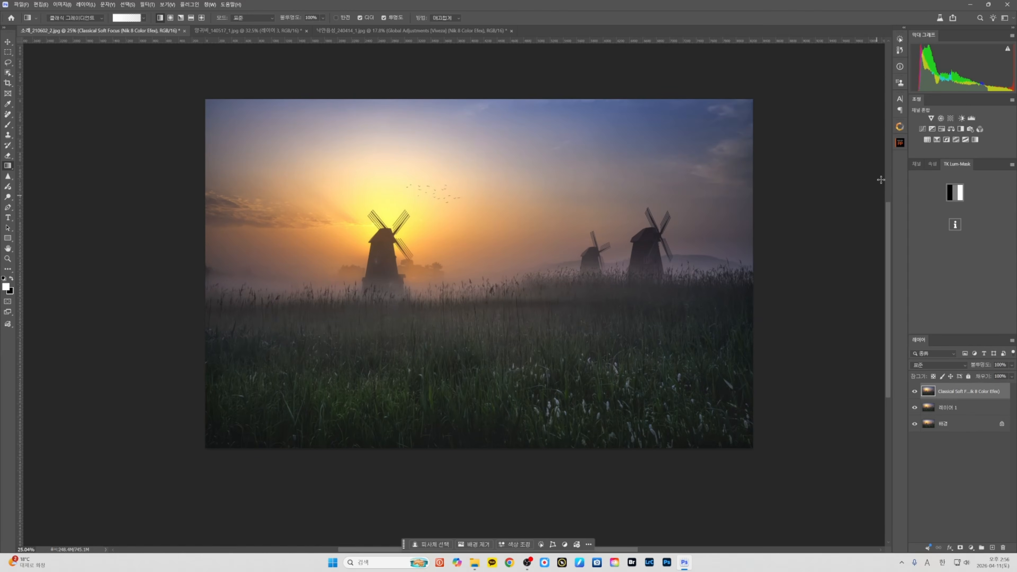
{"action": "left_click", "coordinate": [922, 129]}
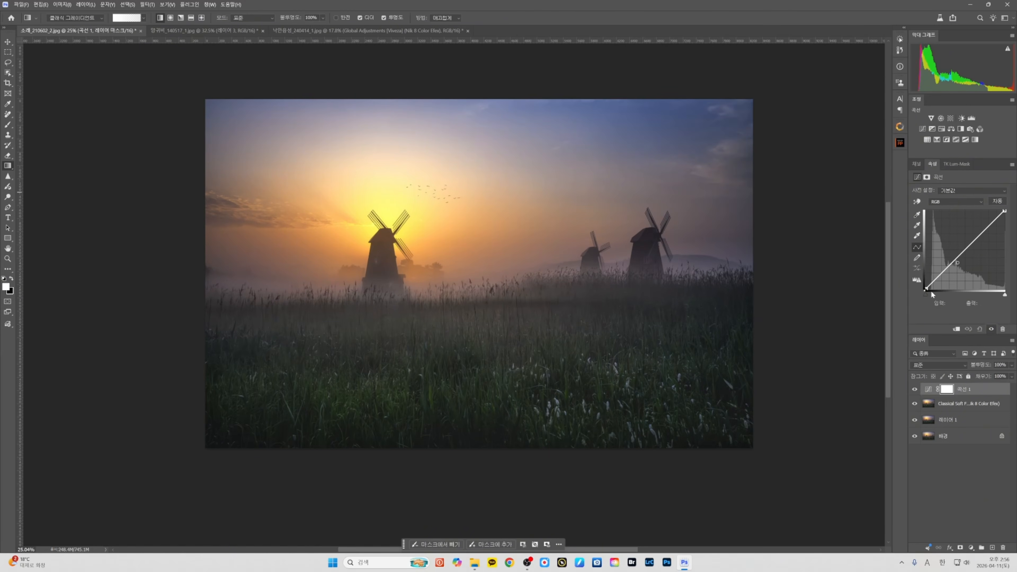
{"action": "left_click_drag", "start_coordinate": [927, 288], "coordinate": [926, 282]}
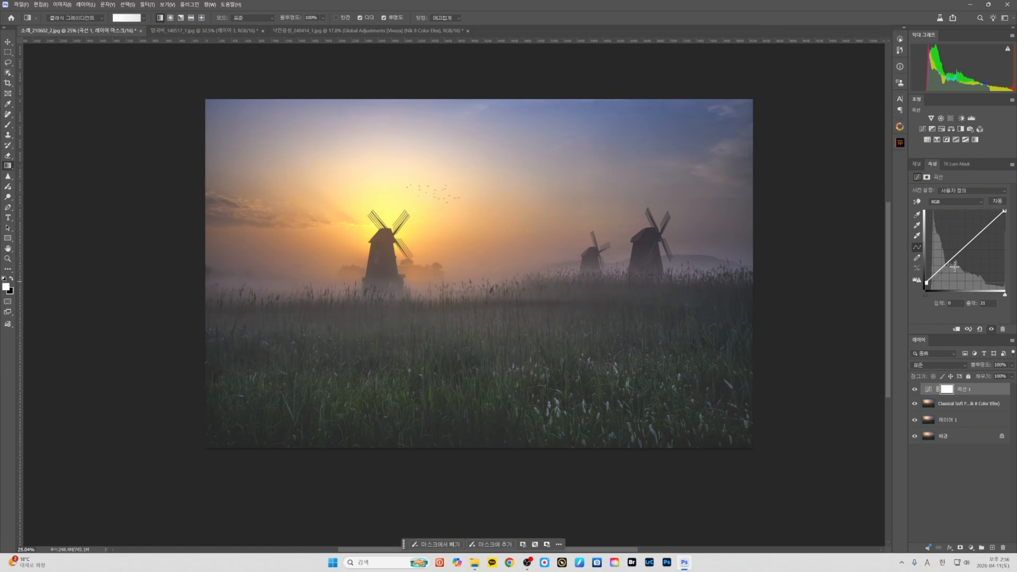
{"action": "left_click_drag", "start_coordinate": [961, 251], "coordinate": [961, 249]}
{"action": "key", "text": "ctrl+i"}
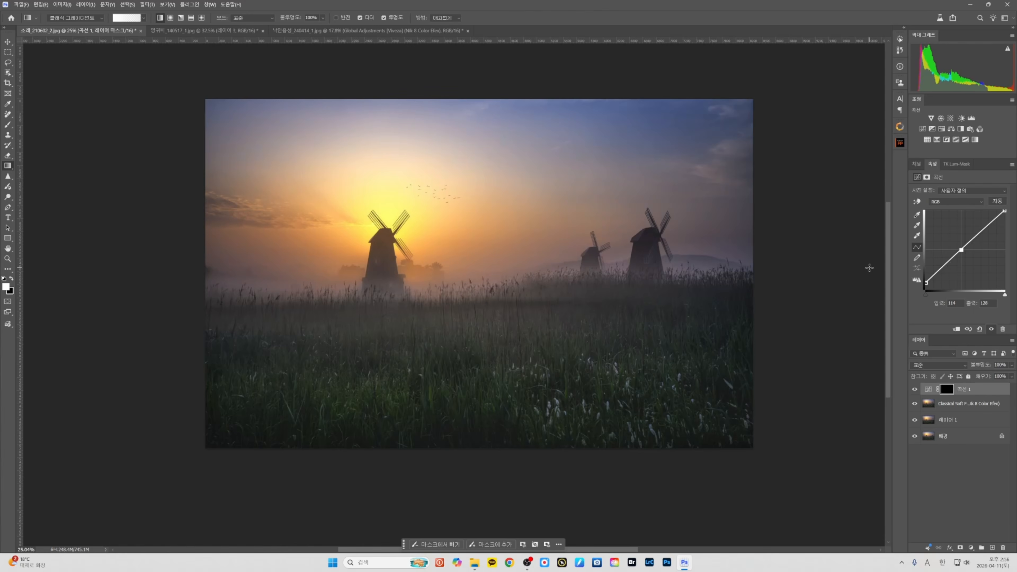
- Reveal the brightening Curves across the misty grass band with mask gradients, fade the mask's edges with black, and compare the effect
{"action": "left_click_drag", "start_coordinate": [479, 298], "coordinate": [480, 419]}
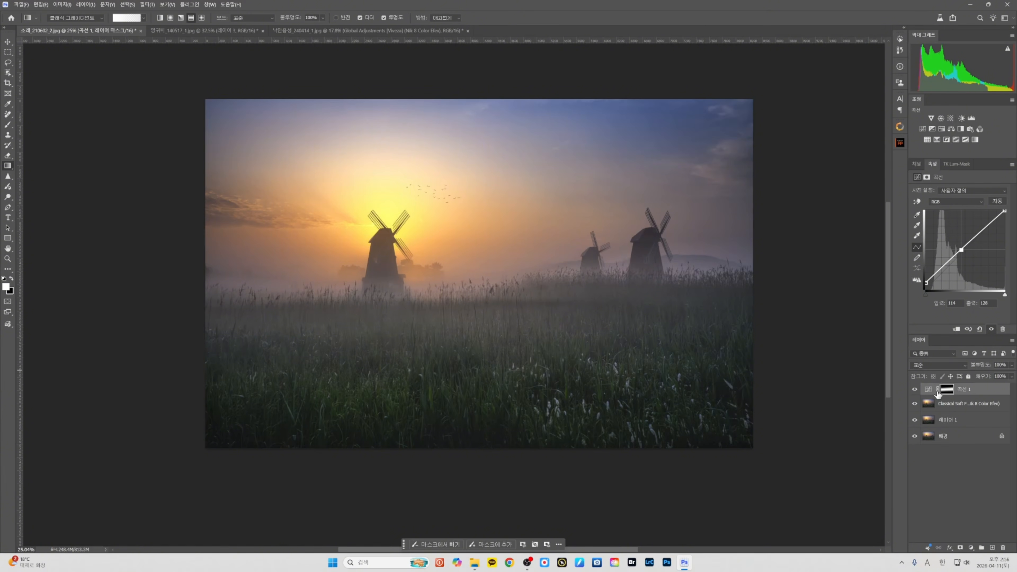
{"action": "key", "text": "x"}
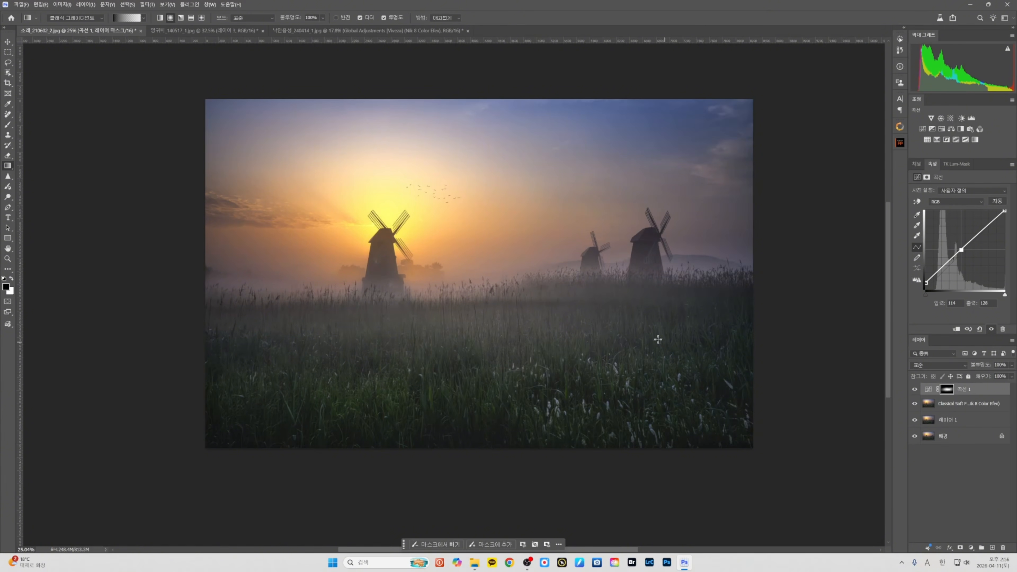
{"action": "left_click", "coordinate": [915, 389]}
{"action": "left_click", "coordinate": [915, 390]}
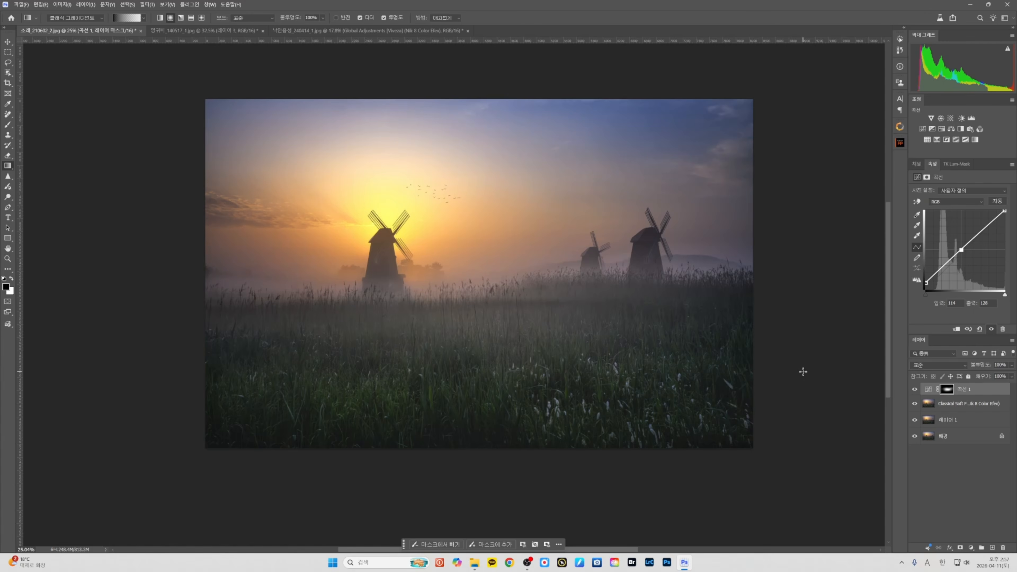
- Stamp the visible layers and add a darkening Curves layer with a point at input 178, output 171, inverting its mask to black
{"action": "key", "text": "ctrl+shift+alt+e"}
{"action": "key", "text": "x"}
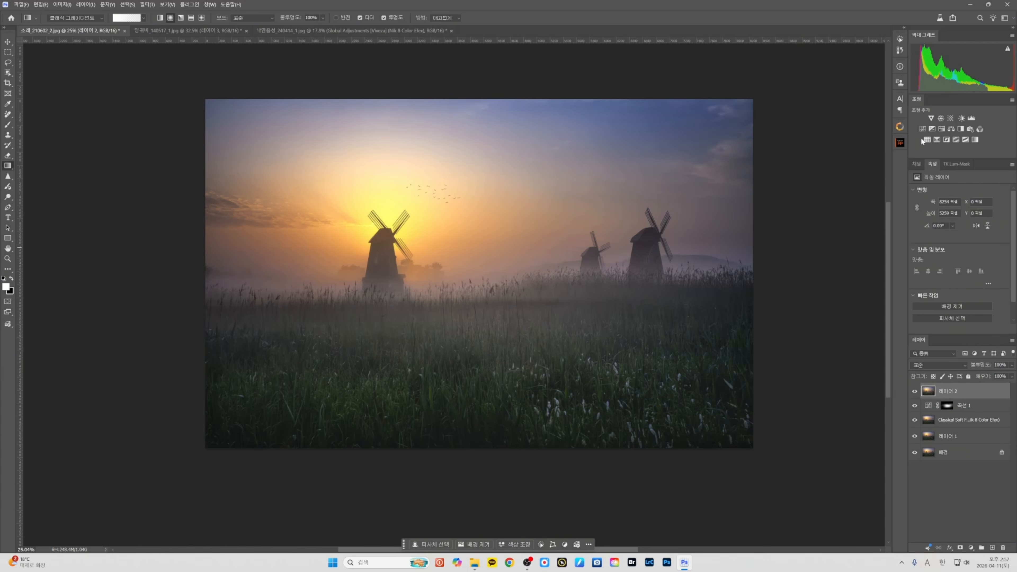
{"action": "left_click", "coordinate": [932, 129]}
{"action": "left_click_drag", "start_coordinate": [978, 237], "coordinate": [981, 236]}
{"action": "left_click", "coordinate": [948, 270]}
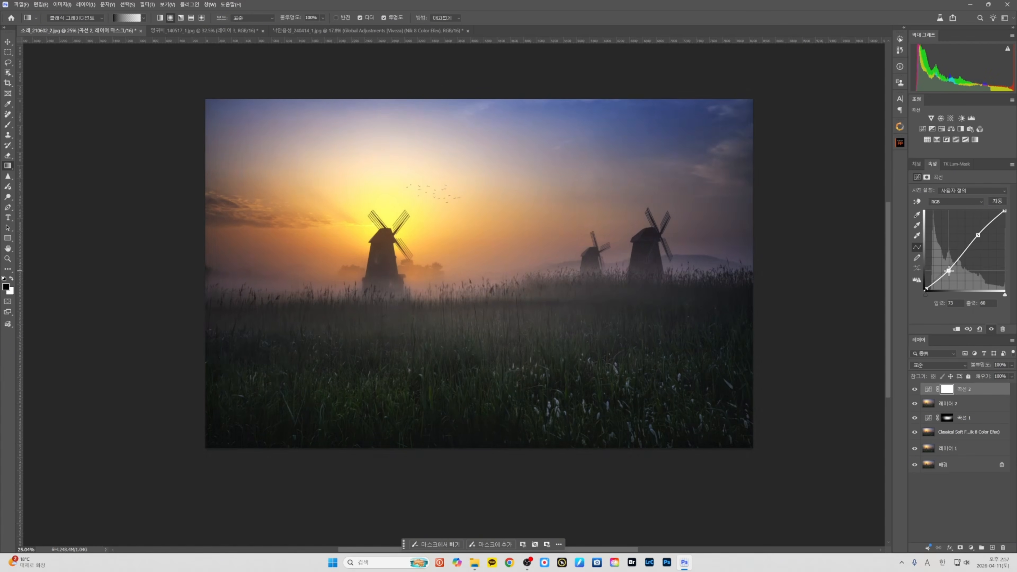
{"action": "key", "text": "ctrl+i"}
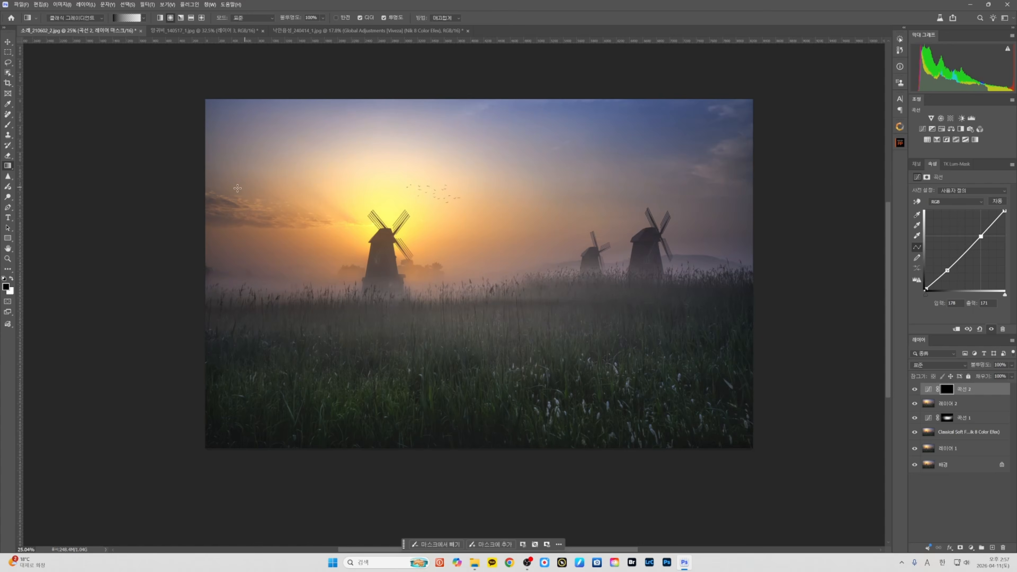
- Reveal the darkening Curves in the outer sky and grass areas with white radial gradients on its mask
{"action": "left_click", "coordinate": [12, 279]}
{"action": "left_click_drag", "start_coordinate": [344, 268], "coordinate": [247, 316]}
{"action": "left_click_drag", "start_coordinate": [596, 263], "coordinate": [584, 142]}
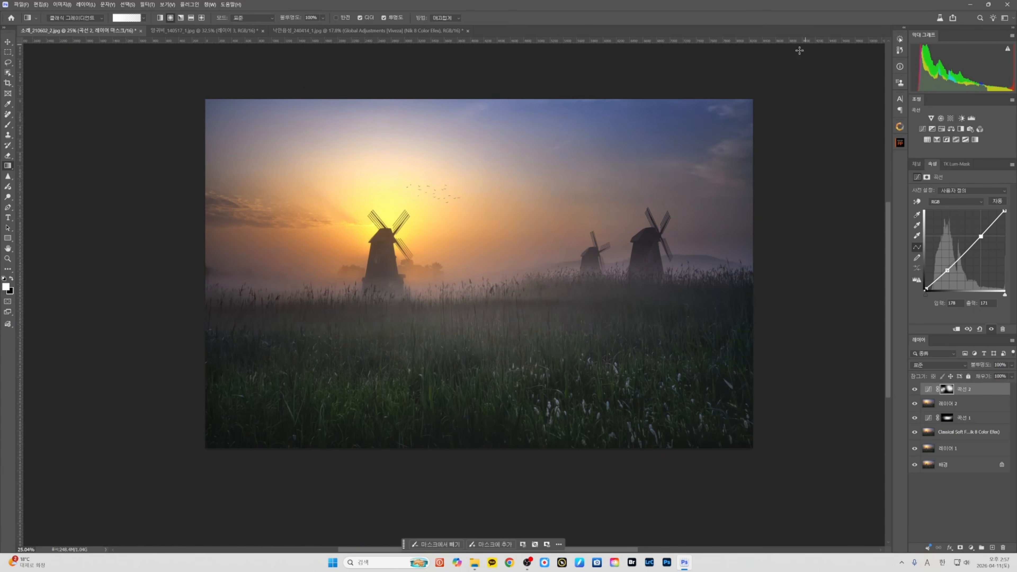
- Compare the edited windmill photo with its original background layer at different magnifications
{"action": "scroll", "coordinate": [510, 488], "scroll_direction": "down", "scroll_amount": 3}
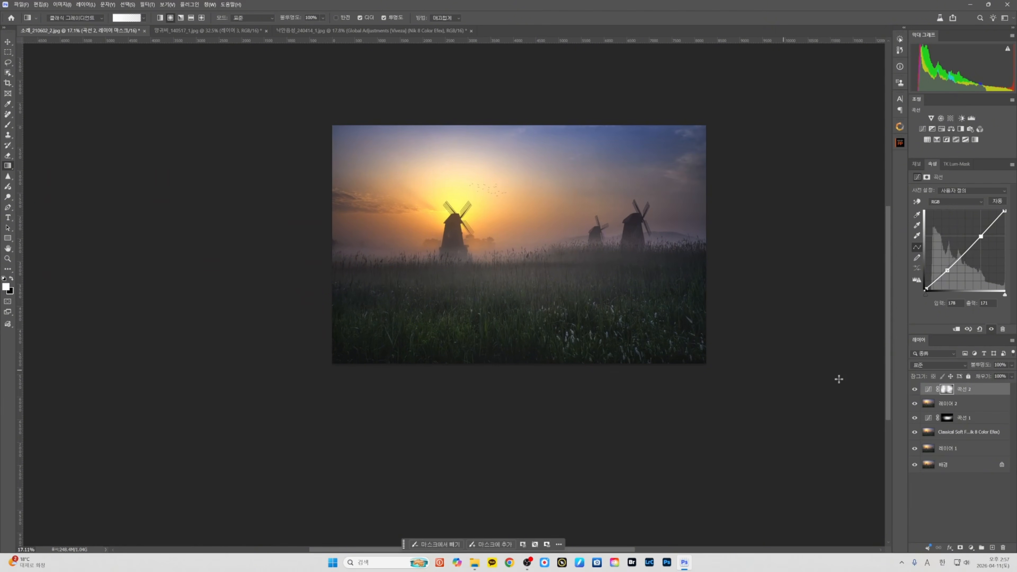
{"action": "scroll", "coordinate": [866, 417], "scroll_direction": "down", "scroll_amount": 1}
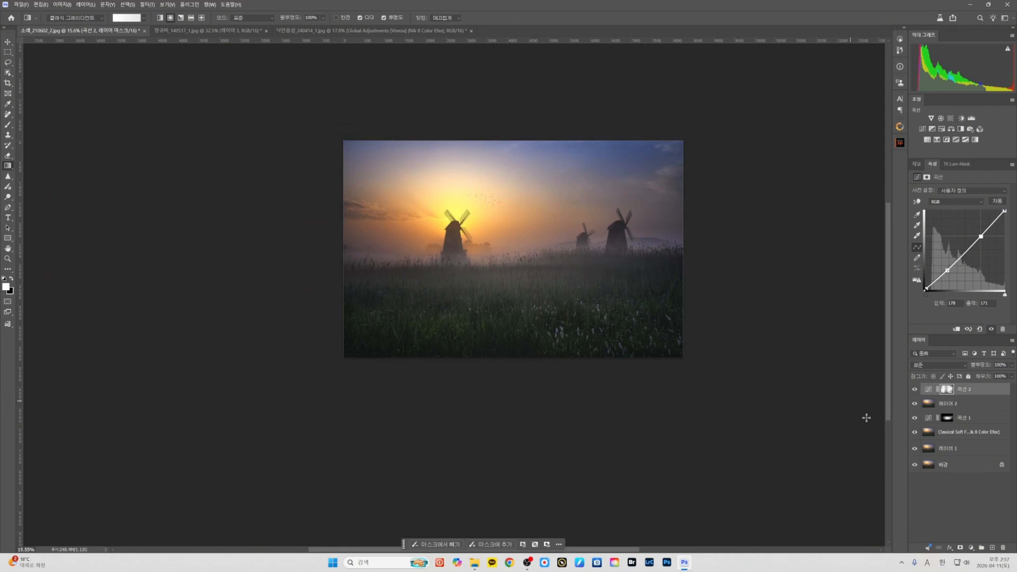
{"action": "left_click", "coordinate": [914, 465], "text": "alt"}
{"action": "left_click", "coordinate": [914, 464], "text": "alt"}
{"action": "left_click", "coordinate": [914, 465], "text": "alt"}
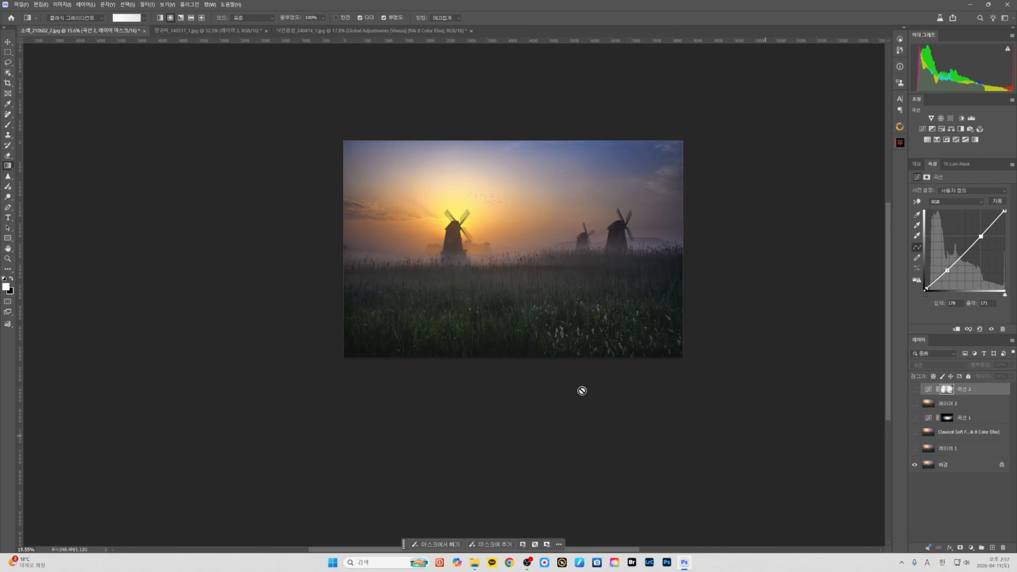
{"action": "scroll", "coordinate": [840, 425], "scroll_direction": "up", "scroll_amount": 3}
{"action": "left_click", "coordinate": [914, 465], "text": "alt"}
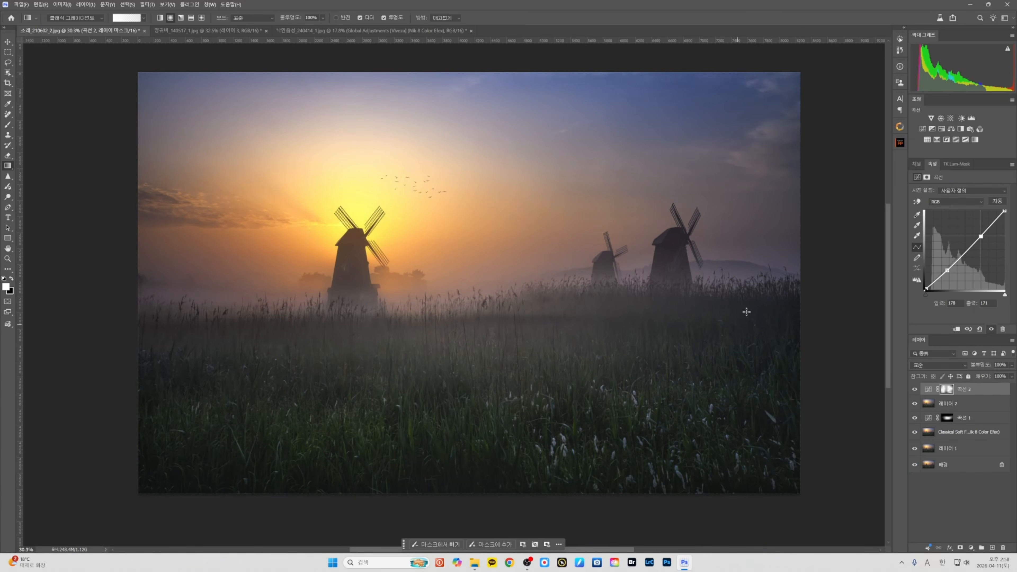
{"action": "left_click", "coordinate": [914, 465], "text": "alt"}
{"action": "left_click", "coordinate": [914, 465], "text": "alt"}
{"action": "scroll", "coordinate": [620, 325], "scroll_direction": "down", "scroll_amount": 3}
{"action": "left_click_drag", "start_coordinate": [623, 330], "coordinate": [573, 303]}
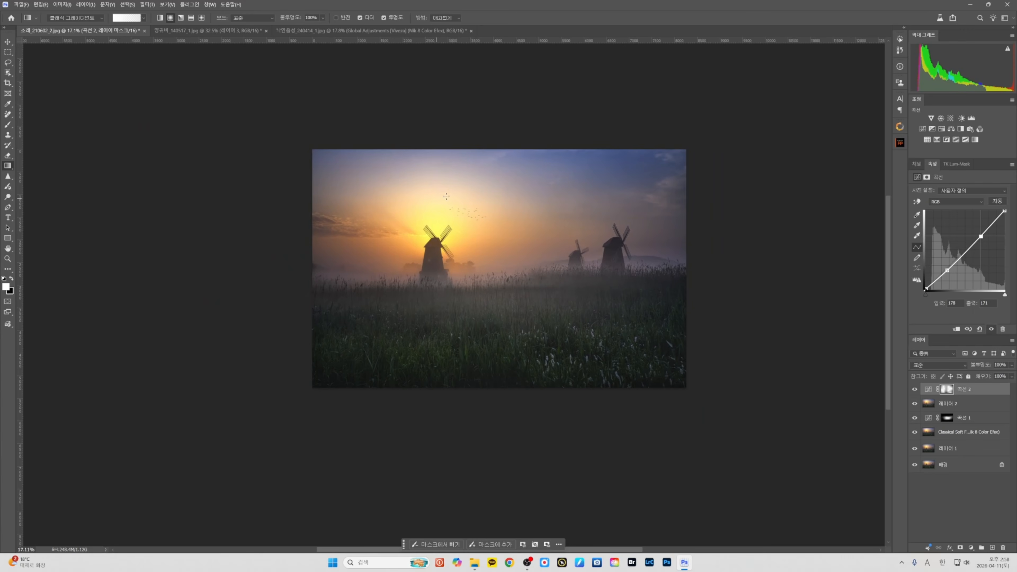
- Outline the windmills and central field with a freehand lasso, compare with the background layer and deselect
{"action": "key", "text": "l"}
{"action": "mouse_move", "coordinate": [477, 192]}
{"action": "left_mouse_down"}
{"action": "mouse_move", "coordinate": [373, 282]}
{"action": "mouse_move", "coordinate": [479, 373]}
{"action": "mouse_move", "coordinate": [463, 174]}
{"action": "left_mouse_up"}
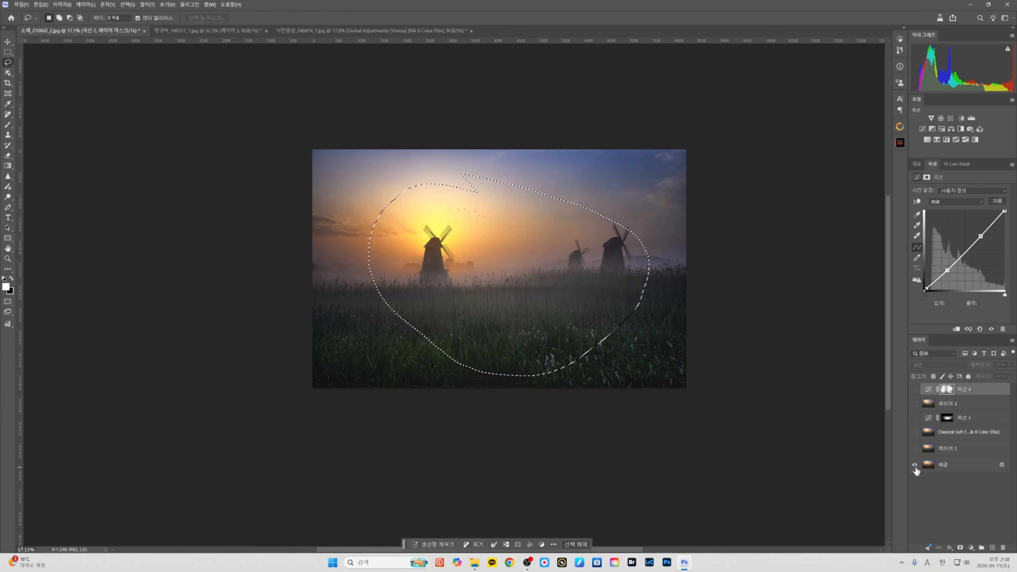
{"action": "key", "text": "ctrl+d"}
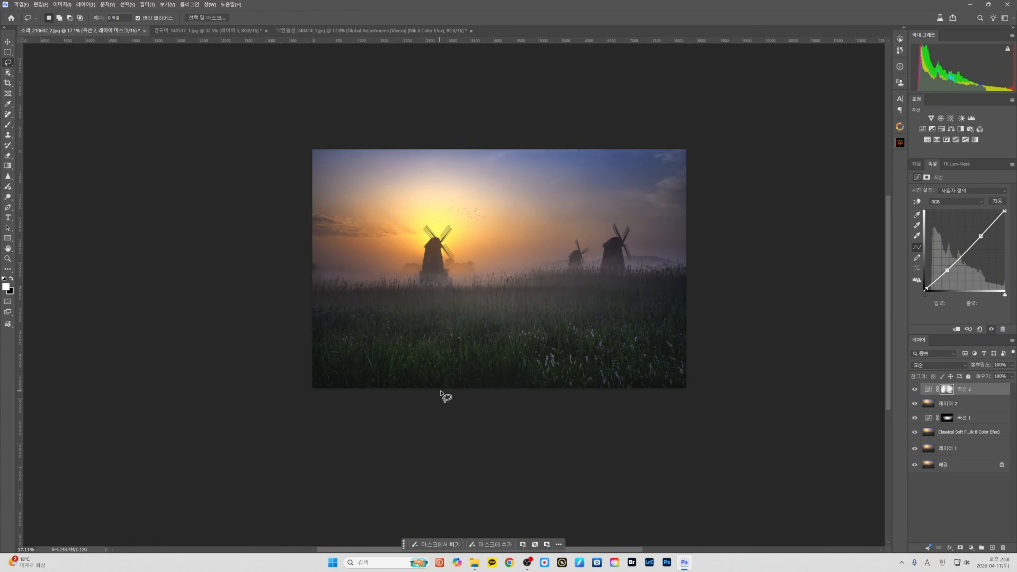
- Review the finished windmill photo at smaller and larger magnifications
{"action": "key", "text": "ctrl+minus"}
{"action": "key", "text": "ctrl+plus"}
{"action": "key", "text": "ctrl+plus"}
{"action": "key", "text": "ctrl+plus"}
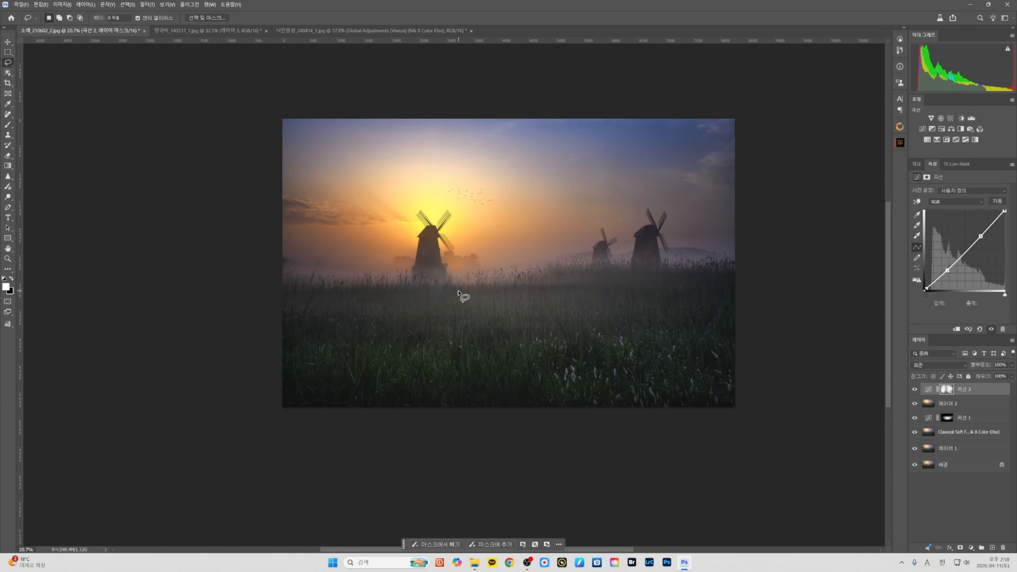
{"action": "scroll", "coordinate": [501, 312], "scroll_direction": "up", "scroll_amount": 2}
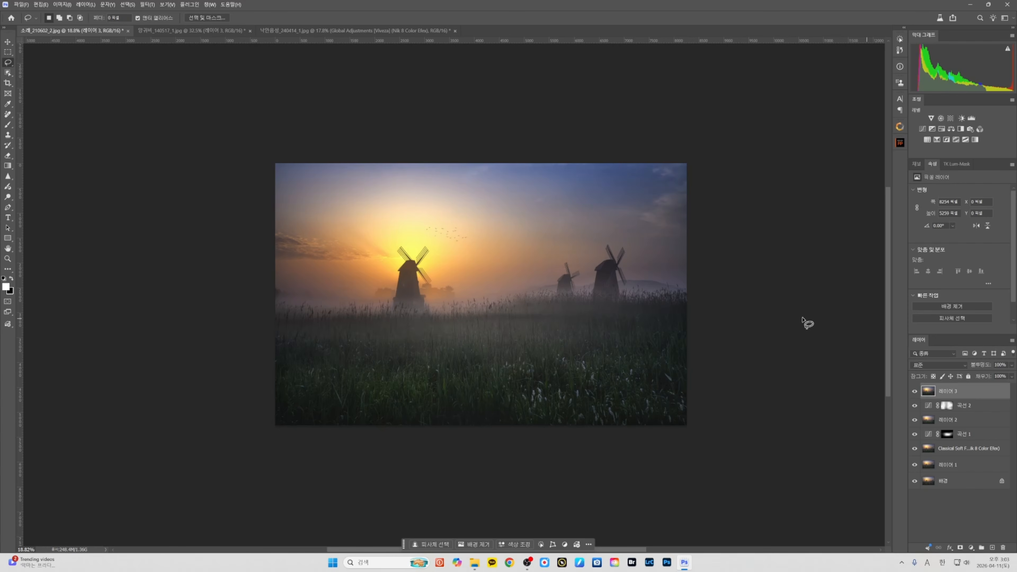
- Compare the edited thatched-village panorama with its original background layer by hiding and restoring all other layers
{"action": "key", "text": "z"}
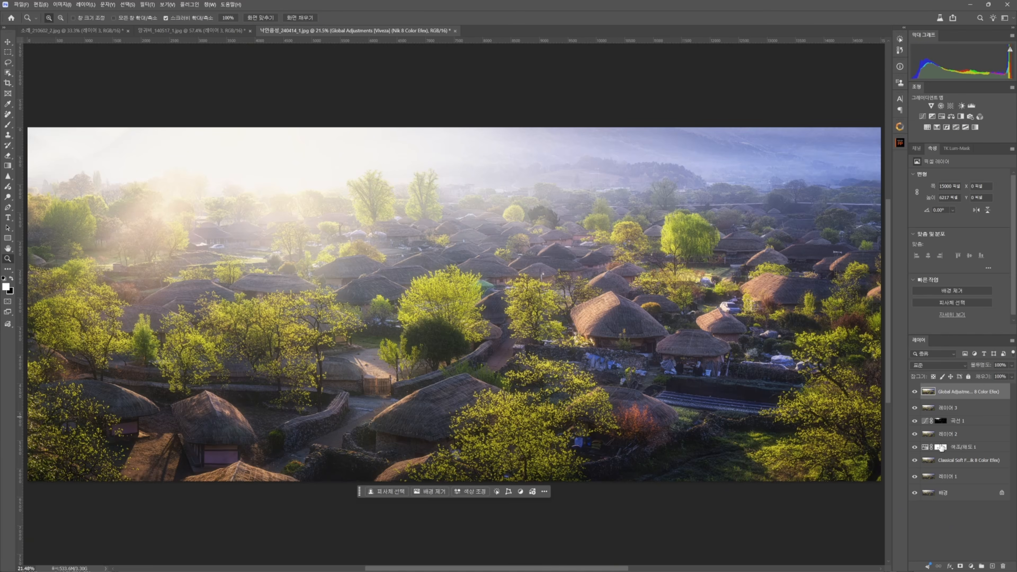
{"action": "left_click", "coordinate": [915, 493], "text": "alt"}
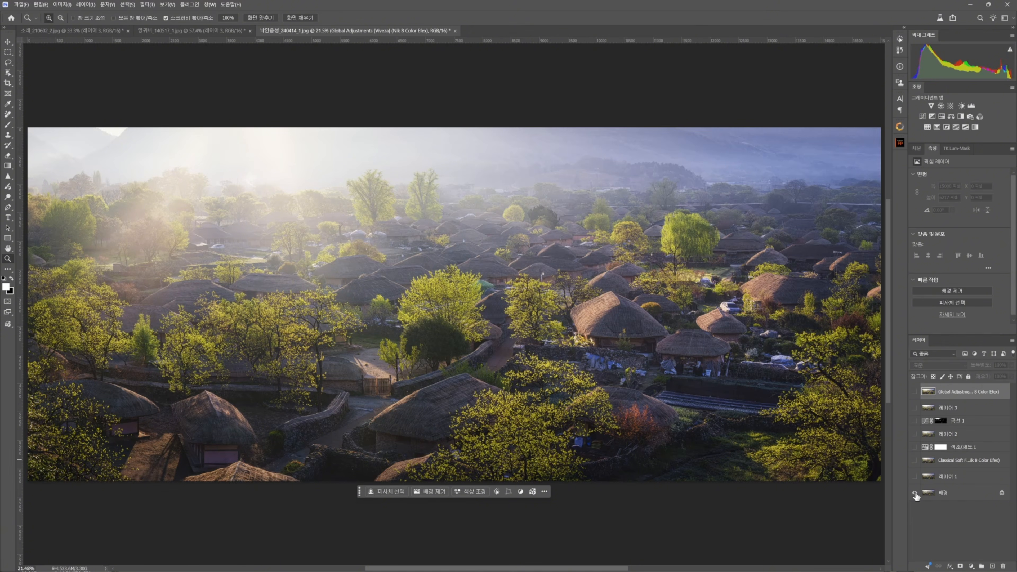
{"action": "left_click", "coordinate": [915, 493], "text": "alt"}
{"action": "left_click", "coordinate": [915, 493], "text": "alt"}
{"action": "left_click", "coordinate": [915, 493], "text": "alt"}
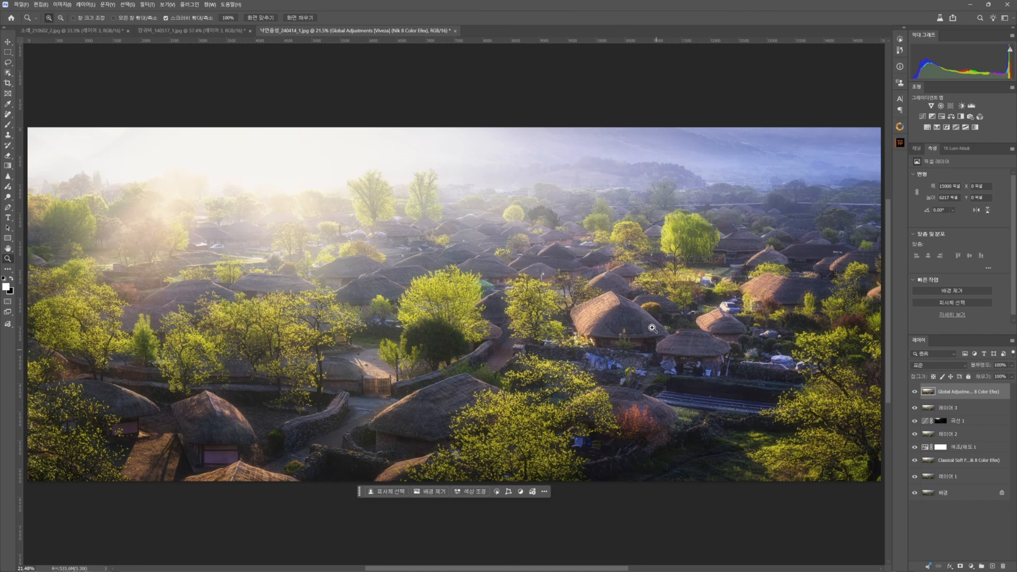
- Switch to the red poppy photo and compare the finished edit with its original background layer
{"action": "key", "text": "ctrl+shift+Tab"}
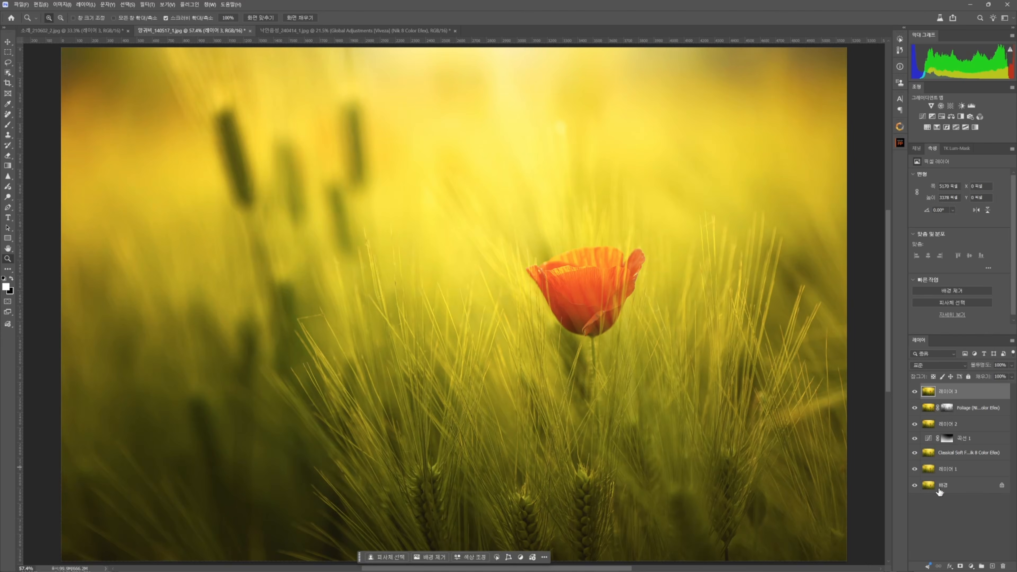
{"action": "left_click", "coordinate": [916, 484], "text": "alt"}
{"action": "left_click", "coordinate": [916, 484], "text": "alt"}
{"action": "left_click", "coordinate": [916, 484], "text": "alt"}
{"action": "left_click", "coordinate": [916, 484], "text": "alt"}
- Return to the windmill photo, compare the finished edit with its background layer and review it at different magnifications
{"action": "left_click", "coordinate": [93, 30]}
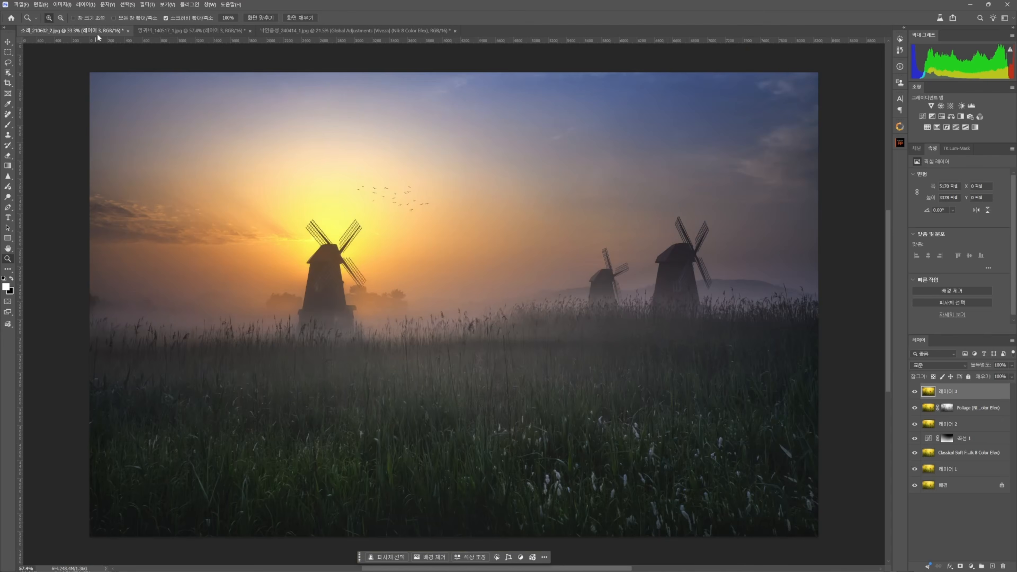
{"action": "left_click", "coordinate": [917, 480], "text": "alt"}
{"action": "left_click", "coordinate": [917, 481], "text": "alt"}
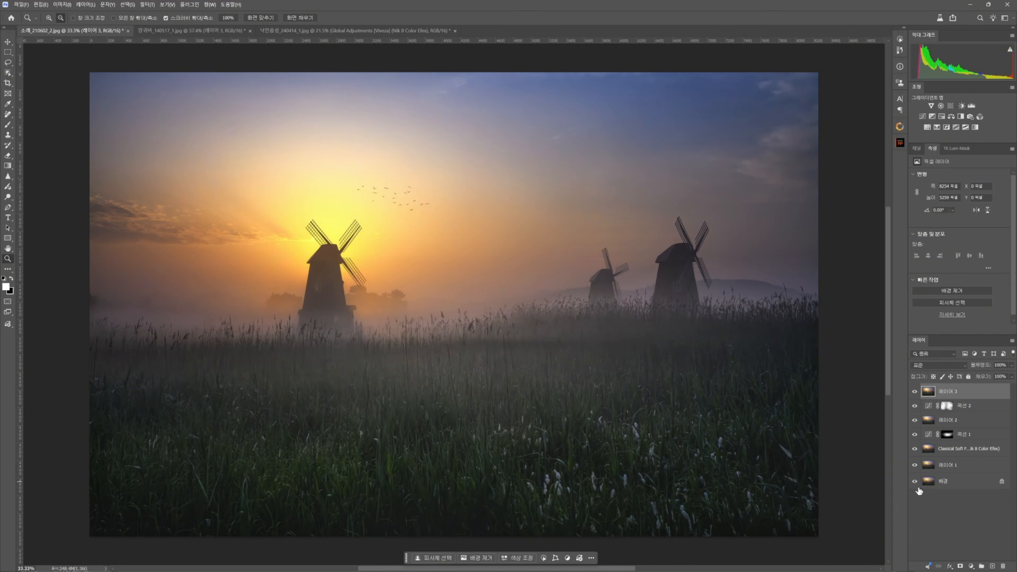
{"action": "left_click", "coordinate": [916, 482], "text": "alt"}
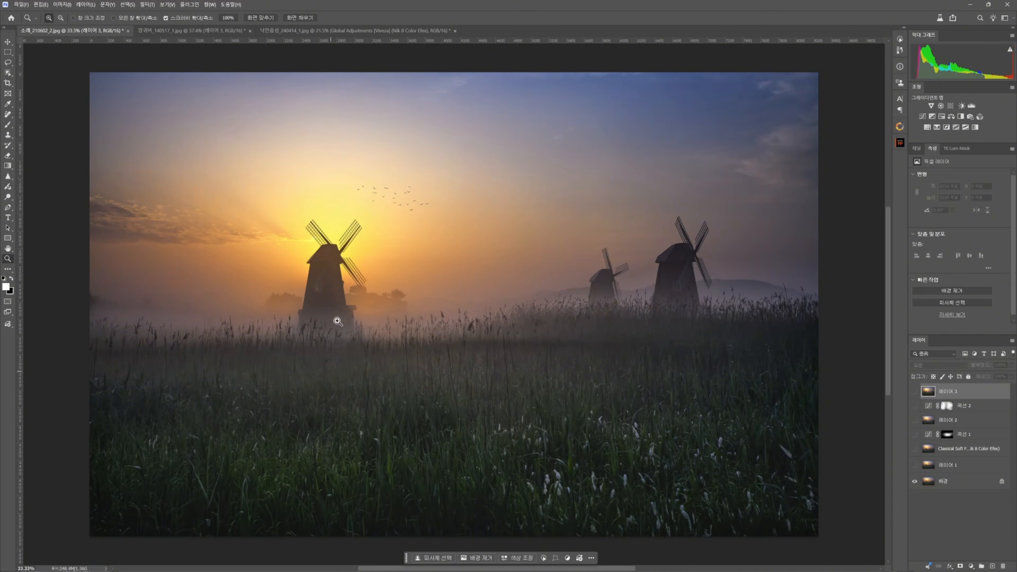
{"action": "left_click", "coordinate": [916, 480], "text": "alt"}
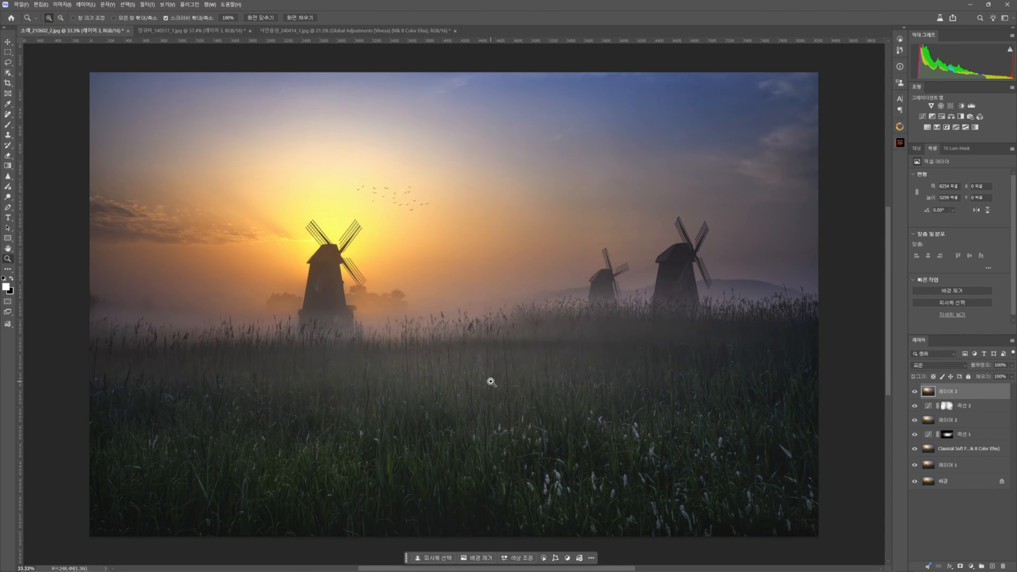
{"action": "scroll", "coordinate": [491, 382], "scroll_direction": "down", "scroll_amount": 2}
{"action": "scroll", "coordinate": [497, 369], "scroll_direction": "up", "scroll_amount": 1}
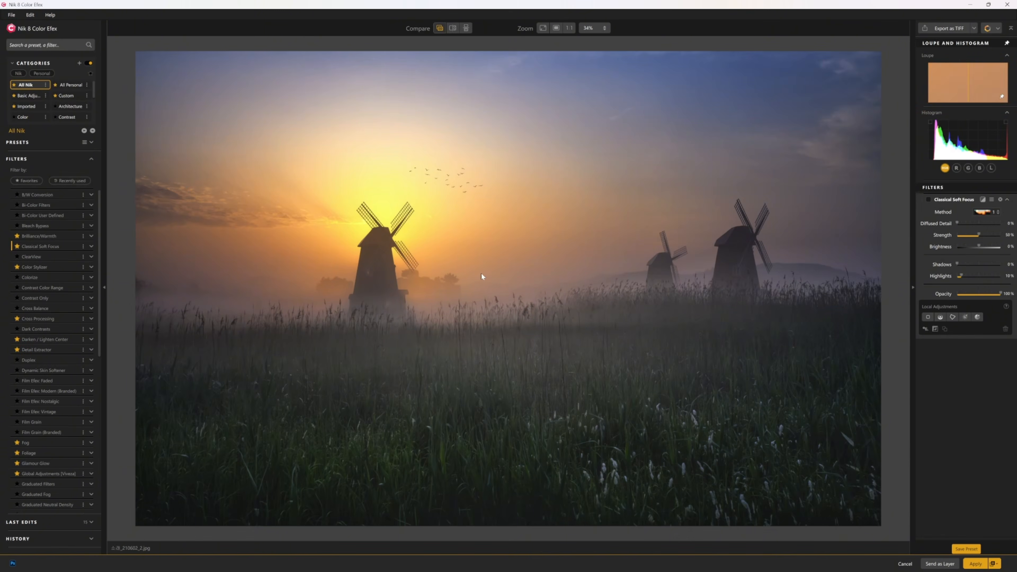
- In Nik 8 Color Efex, preview the windmill photo with and without the Classical Soft Focus filter
{"action": "left_click", "coordinate": [929, 198]}
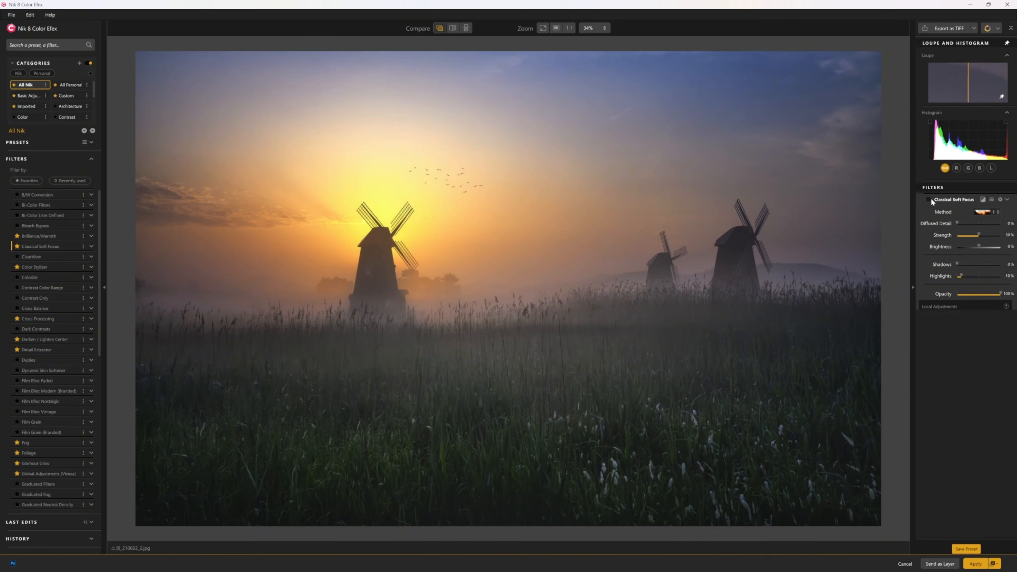
{"action": "left_click", "coordinate": [929, 198]}
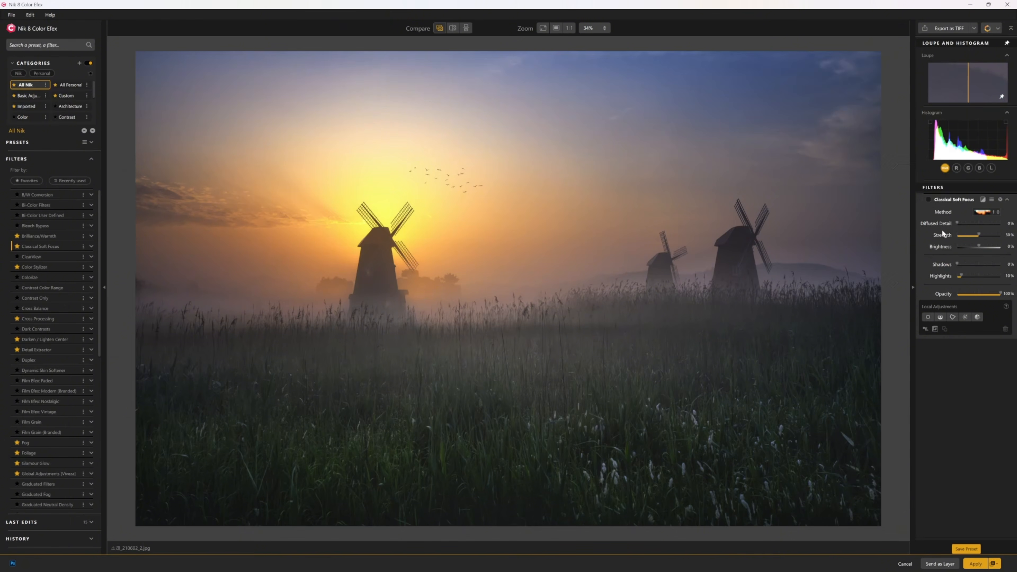